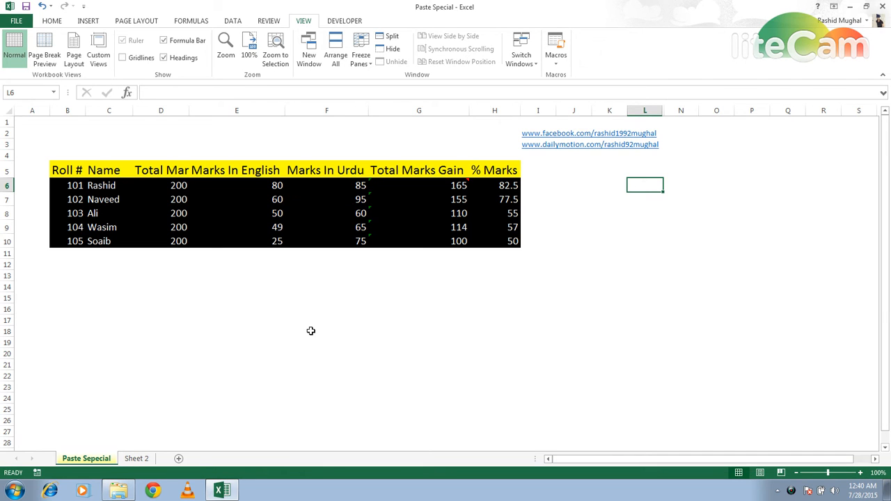
Examine the first student's row across the marks table, including the formulas behind Total Marks Gain and % Marks
key(Left)
key(Left)
key(Left)
key(Left)
key(Home)
key(Right)
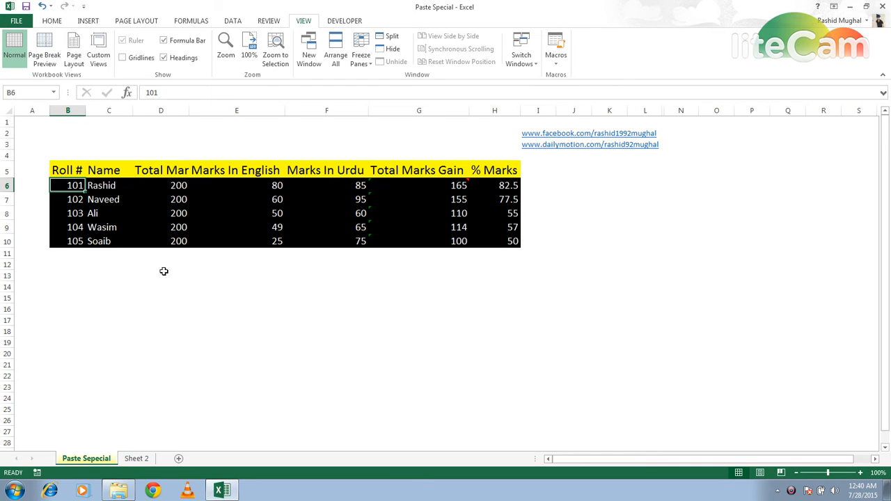
click(53, 20)
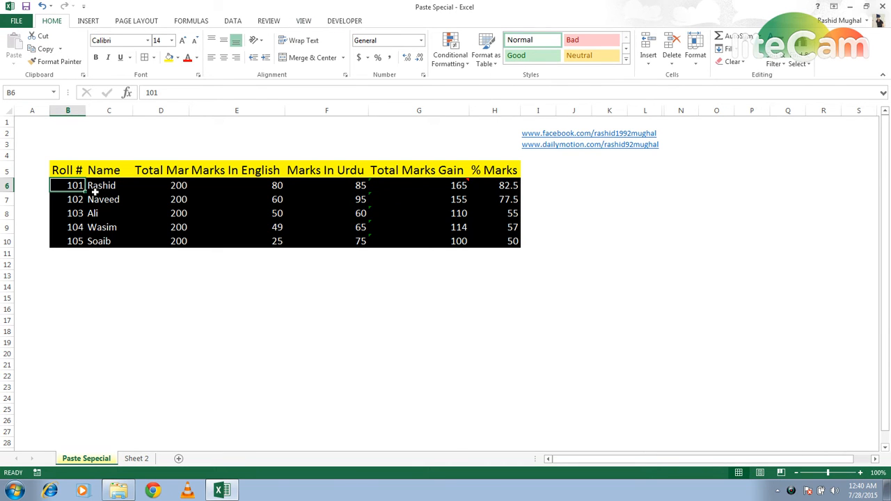
key(Right)
key(Right)
key(Right)
key(Right)
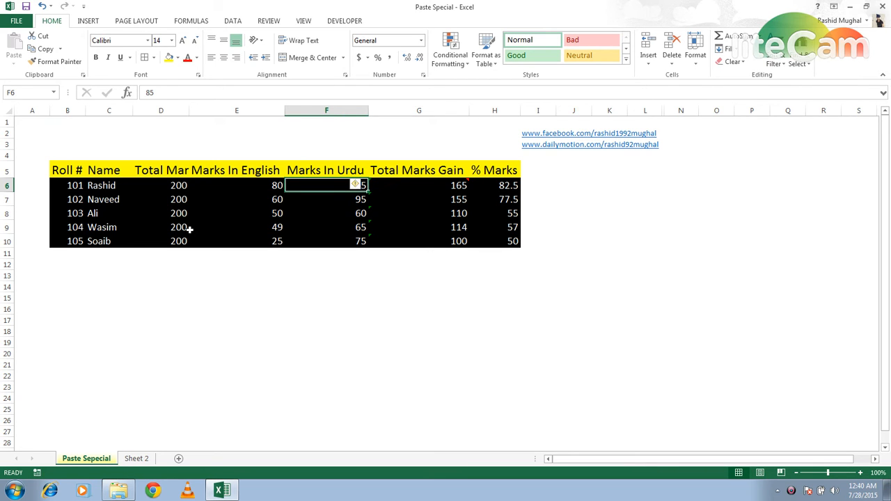
key(Right)
key(Down)
key(Up)
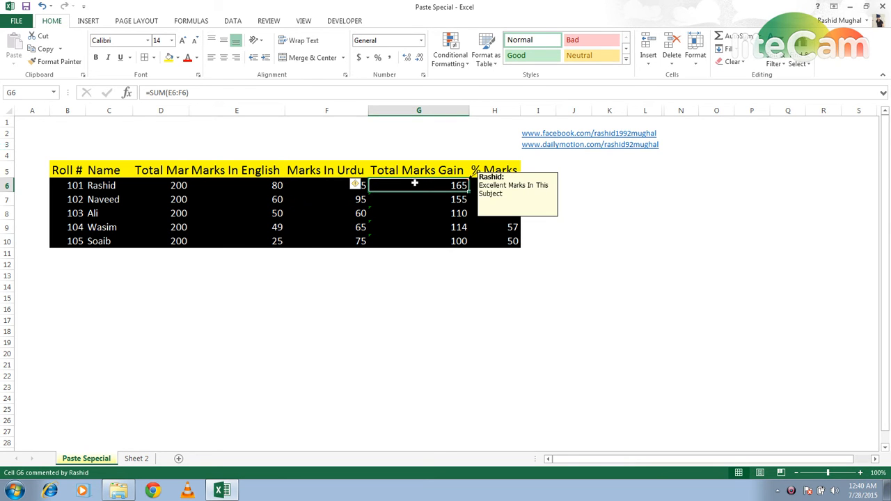
key(Right)
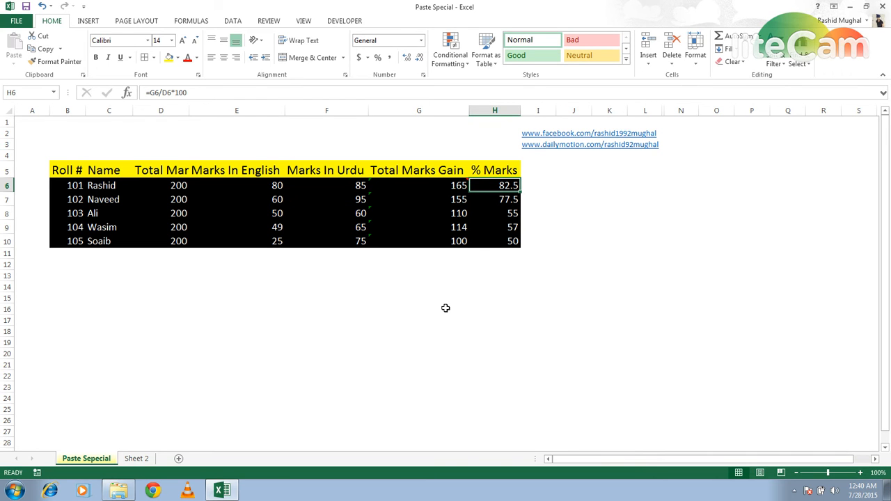
key(Left)
key(Right)
Copy the whole marks table, B5:H10, including its header row
key(Left)
key(Left)
key(Left)
key(Left)
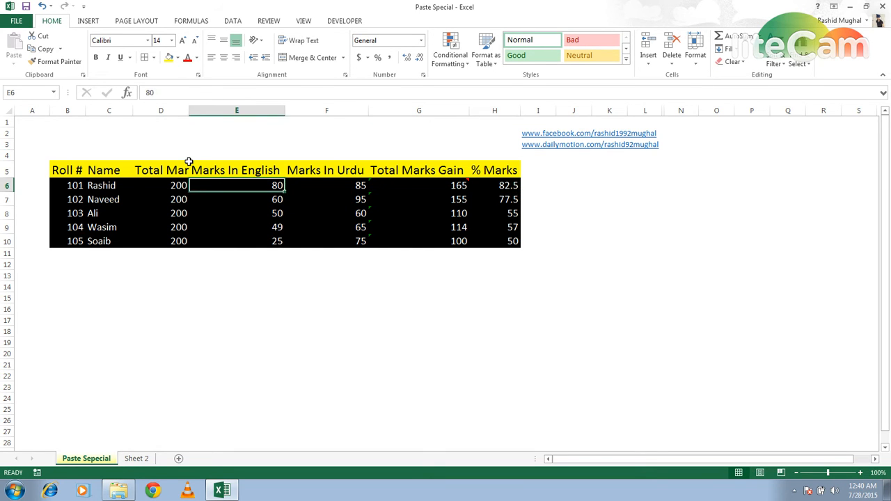
key(Left)
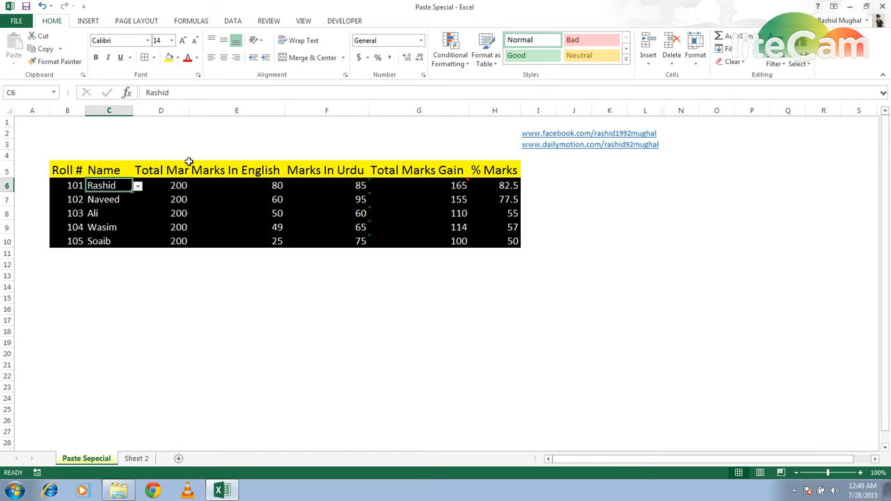
key(Left)
key(Up)
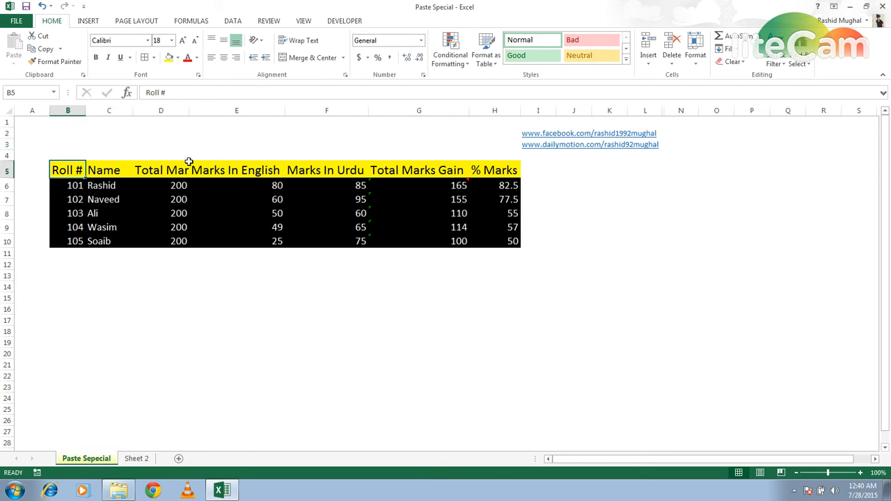
key(shift+Right)
key(shift+Right)
key(shift+Right)
key(shift+Right)
key(shift+Right)
key(shift+Right)
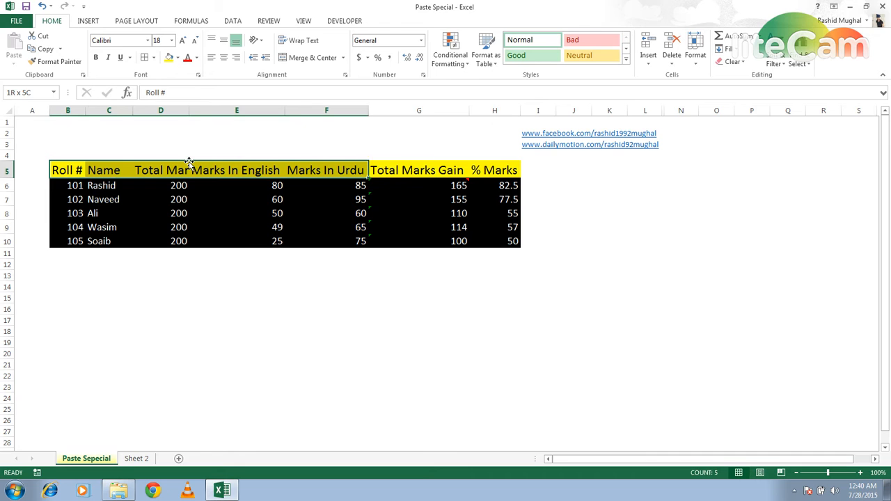
key(shift+Down)
key(shift+Down)
key(shift+Down)
key(shift+Down)
key(shift+Down)
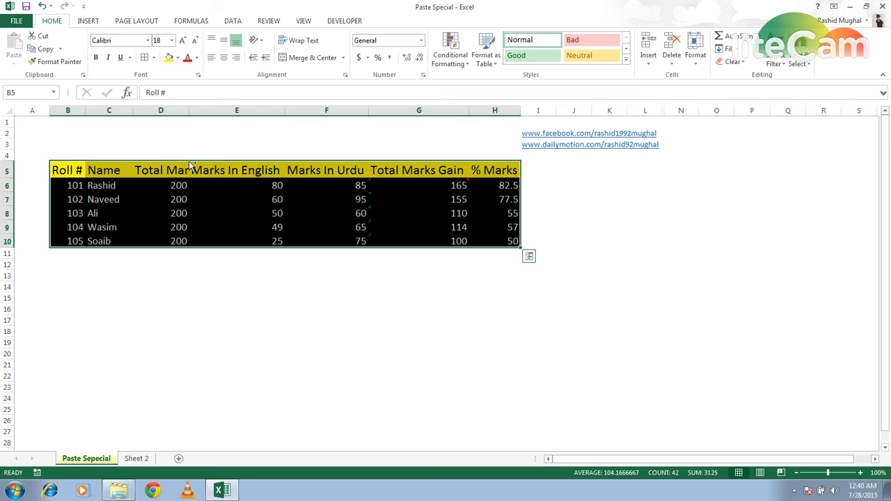
key(ctrl+c)
Paste the copied table at B13 using Paste Special with the All option
key(Down)
key(Down)
key(Down)
key(Down)
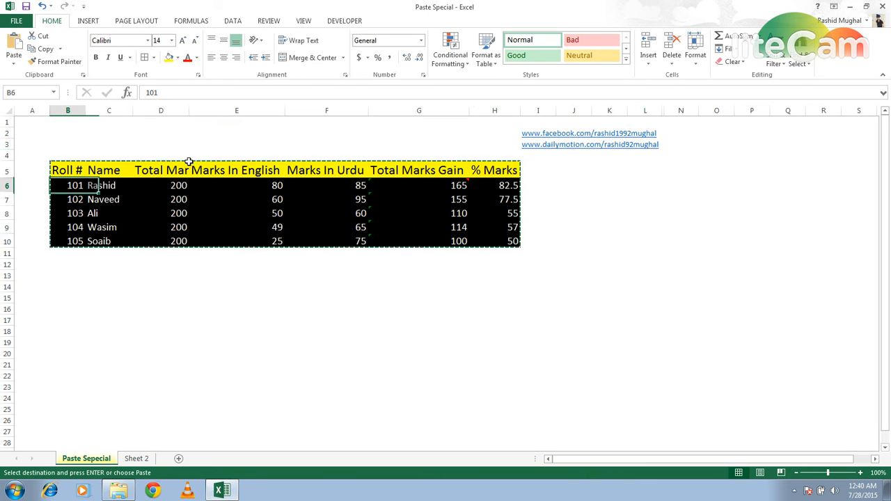
key(Down)
key(Down)
key(Down)
key(Down)
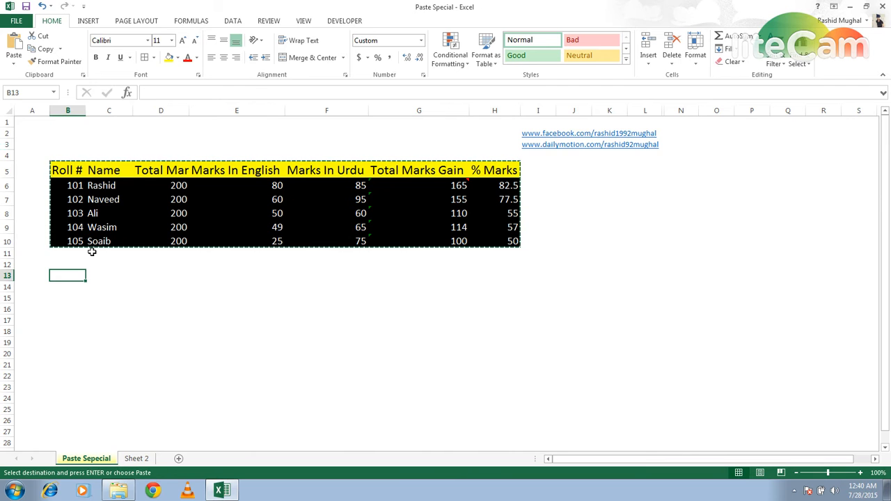
right_click(67, 277)
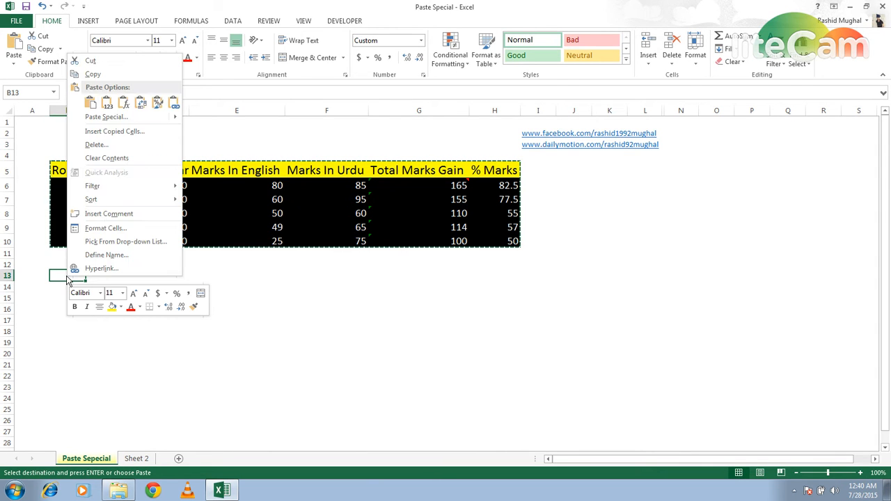
click(124, 120)
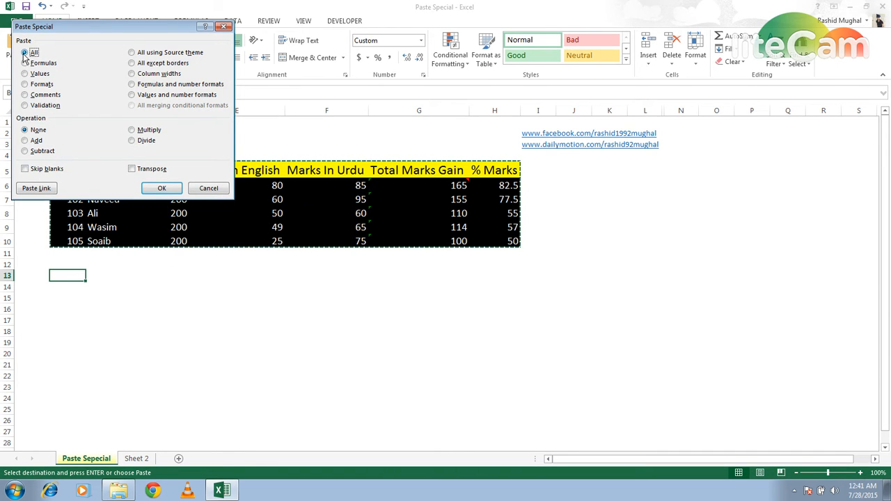
click(163, 189)
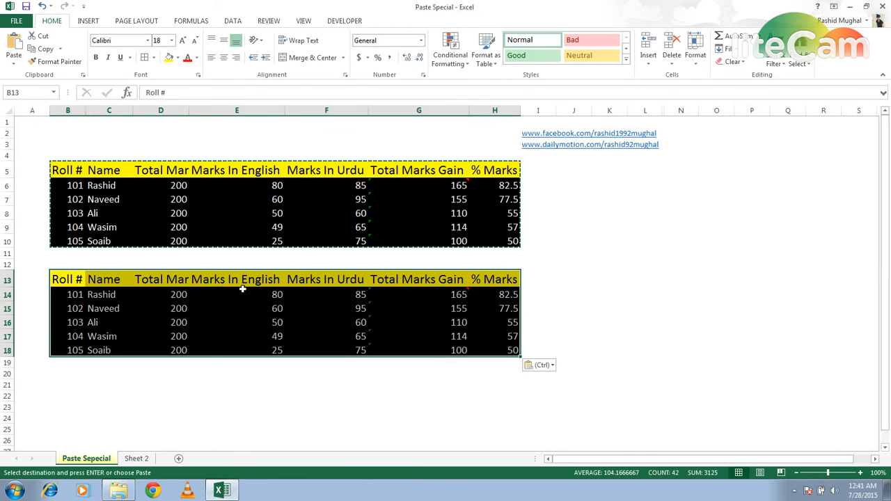
Check the formulas in G14 and H14 of the full paste, and undo that paste
click(339, 297)
key(Right)
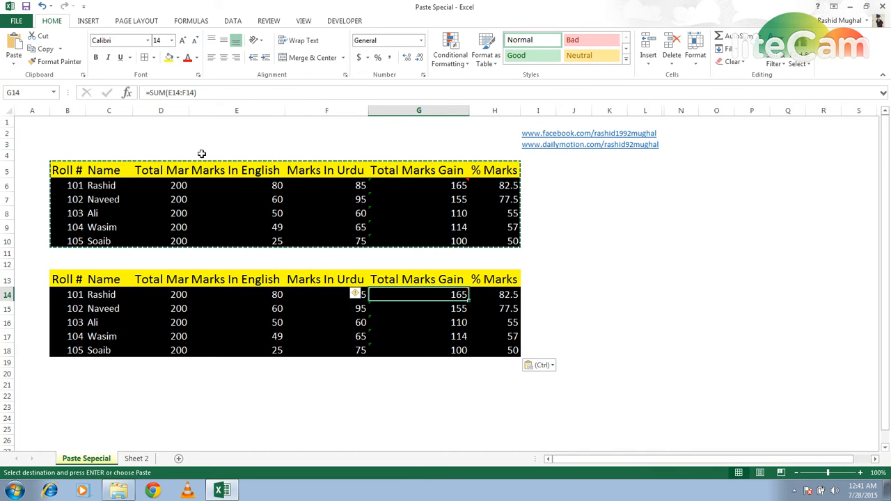
key(Right)
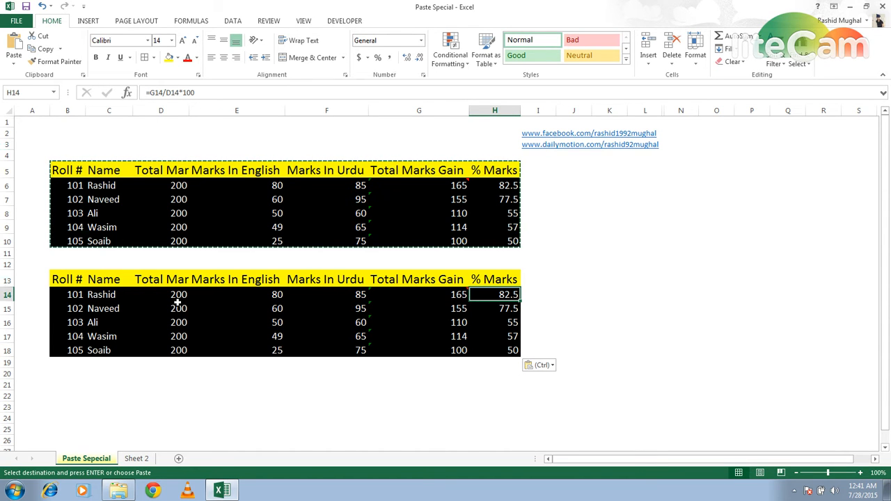
key(ctrl+z)
Paste only the formulas of the copied table at B13 using Paste Special
right_click(68, 275)
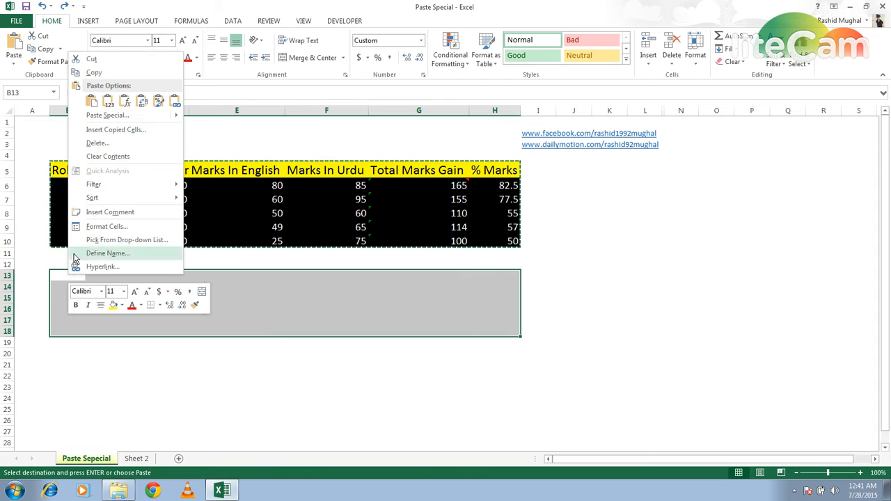
click(106, 117)
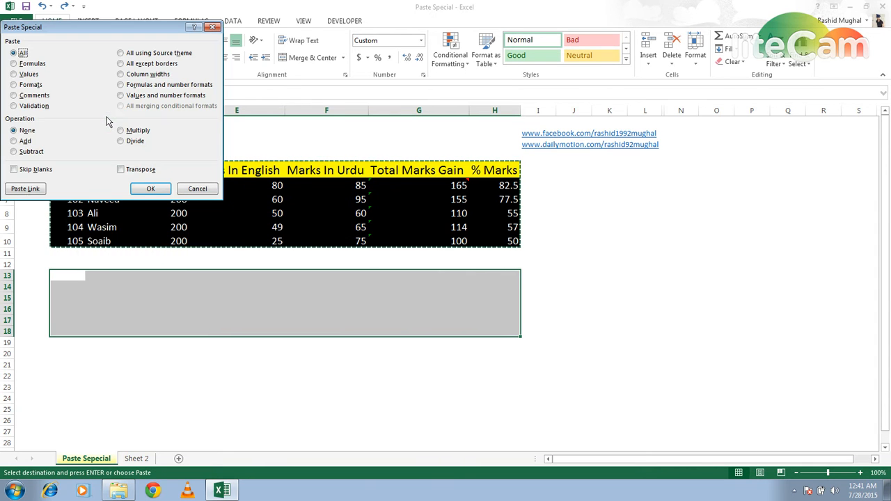
click(20, 64)
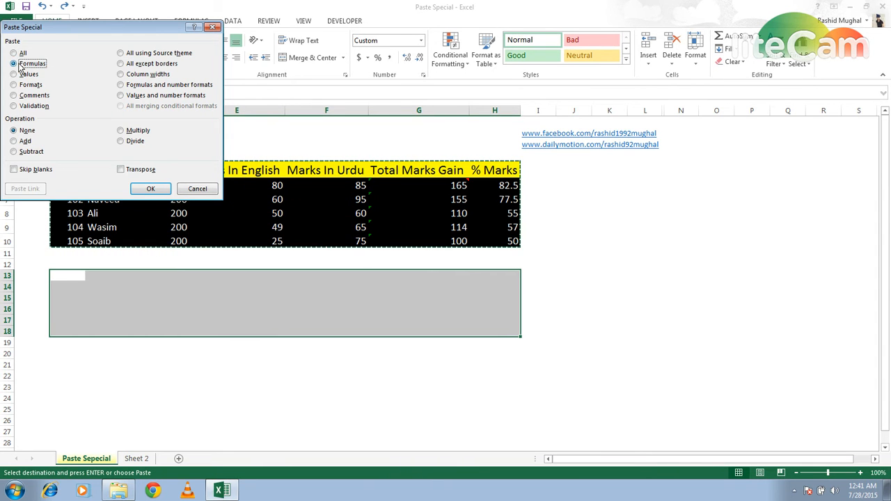
click(150, 190)
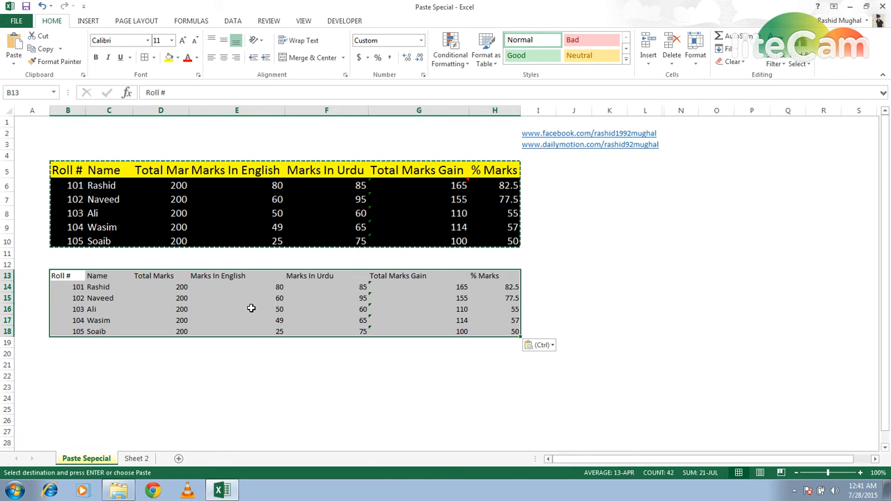
Inspect the Total Marks Gain and % Marks formulas in the formulas-only copy, and undo the paste
click(251, 309)
key(Right)
key(Right)
key(Up)
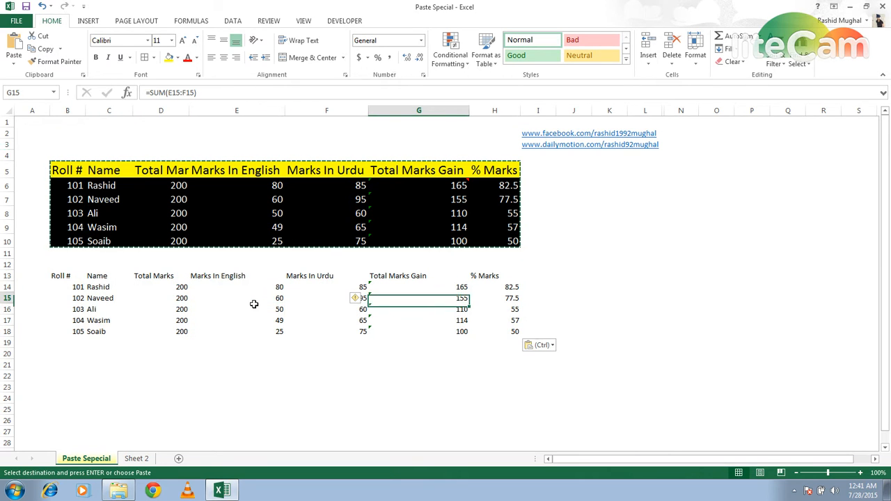
key(Up)
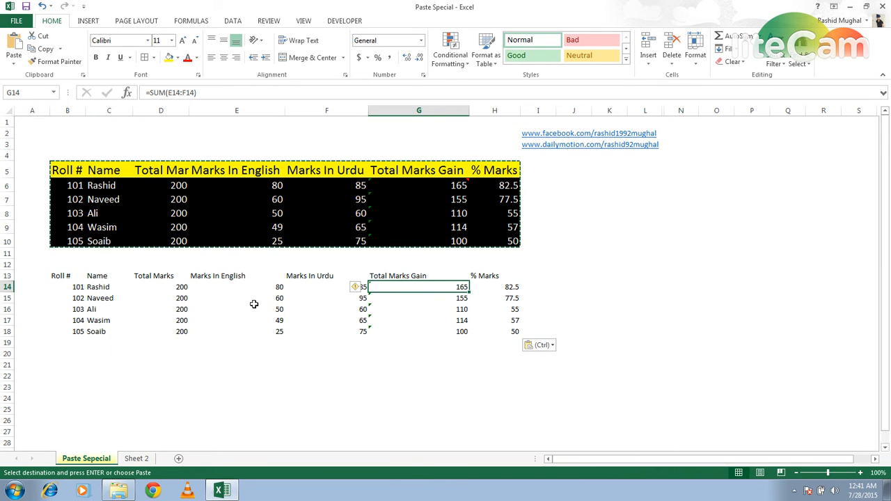
key(Right)
key(Left)
key(Right)
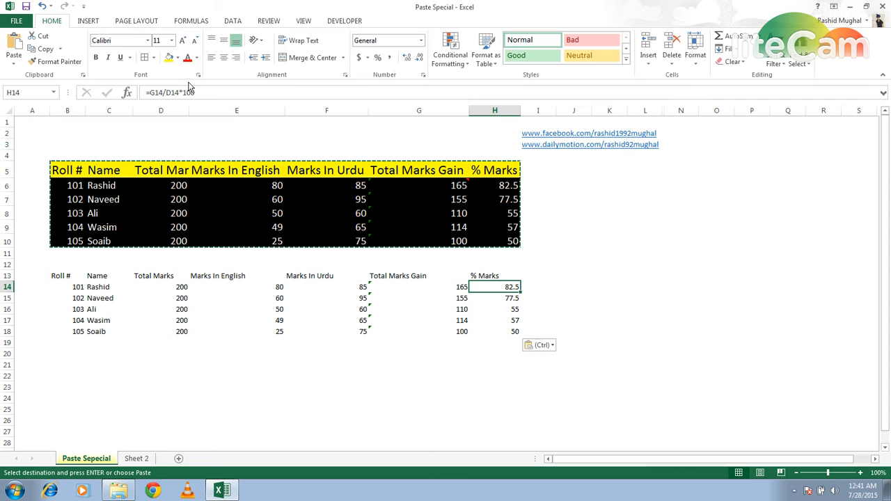
key(ctrl+z)
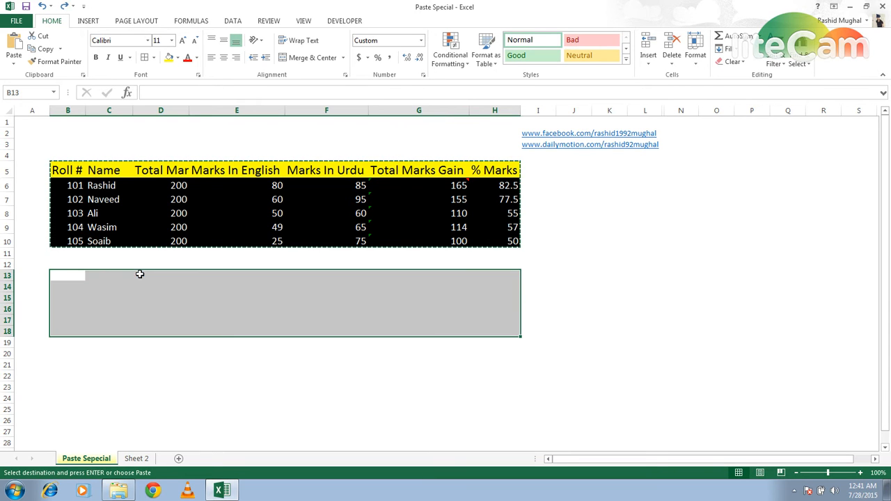
Paste only the values of the copied table at B13 using Paste Special
right_click(78, 275)
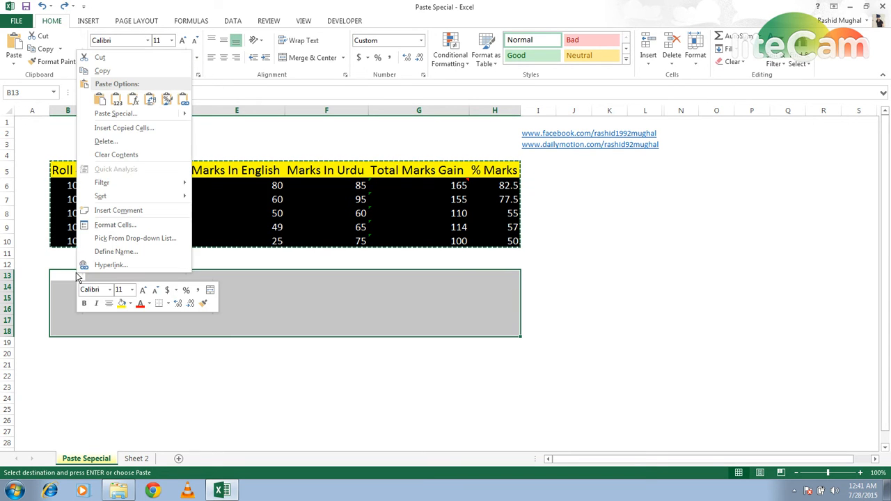
click(114, 116)
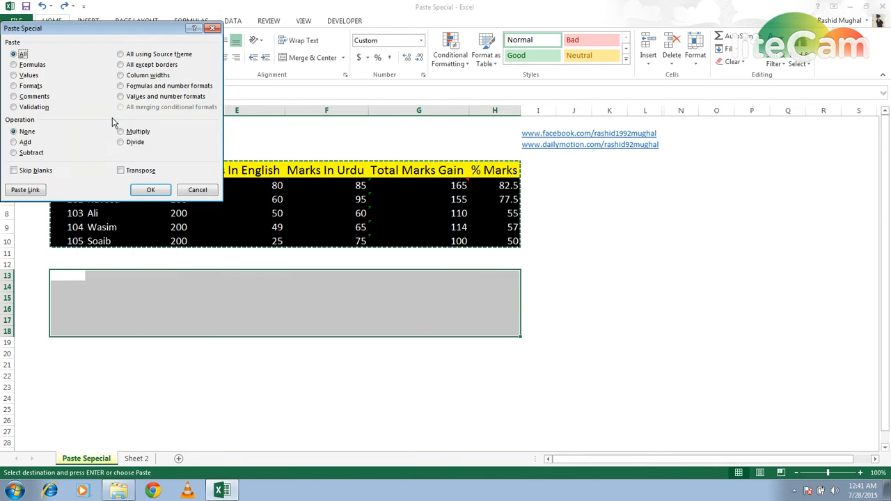
click(15, 76)
click(151, 190)
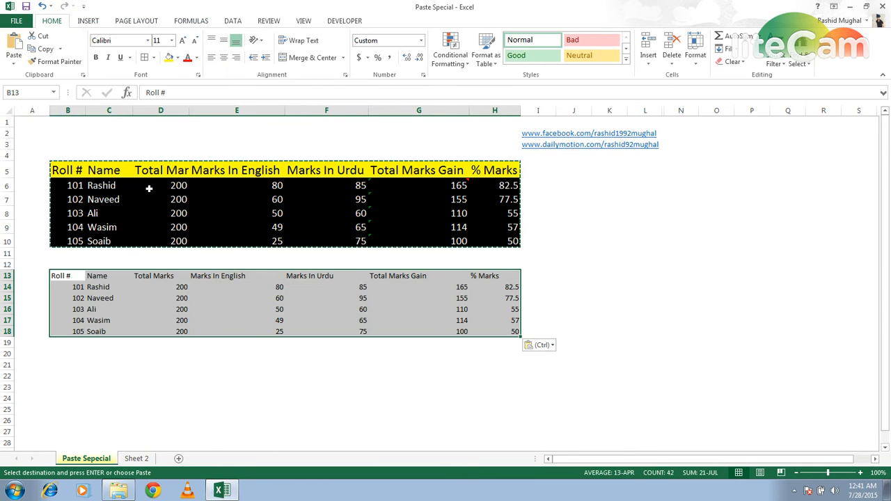
Compare G14 and H14 of the values-only copy with the original table's commented cell, and undo the paste
click(412, 288)
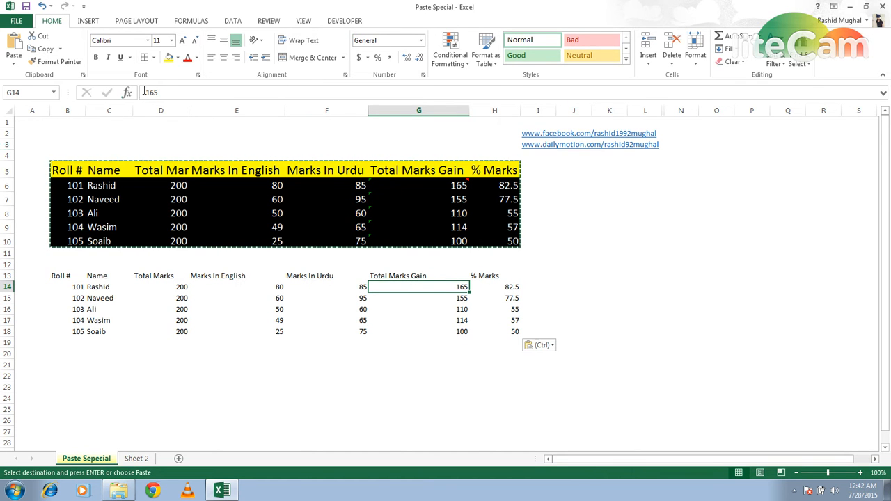
key(Right)
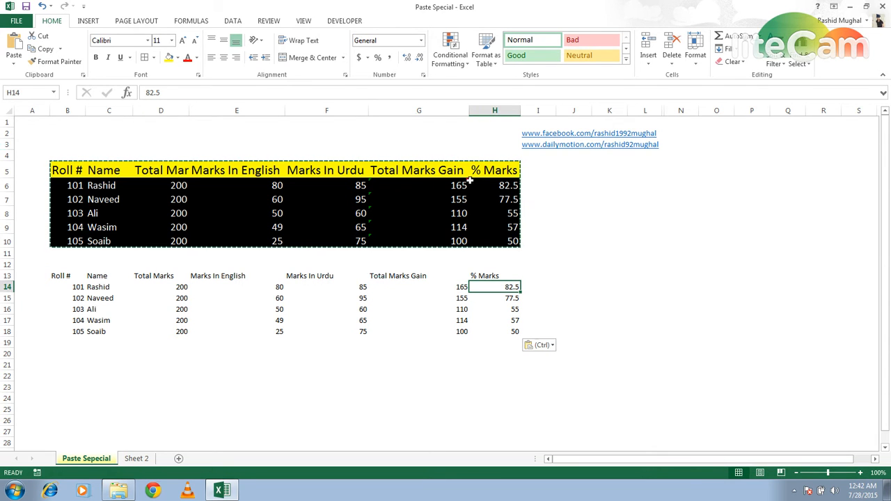
mouse_move(468, 182)
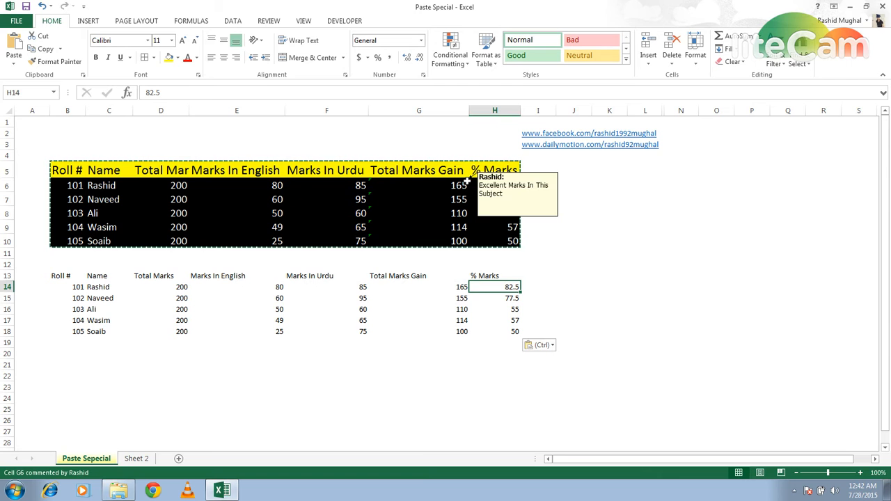
click(445, 287)
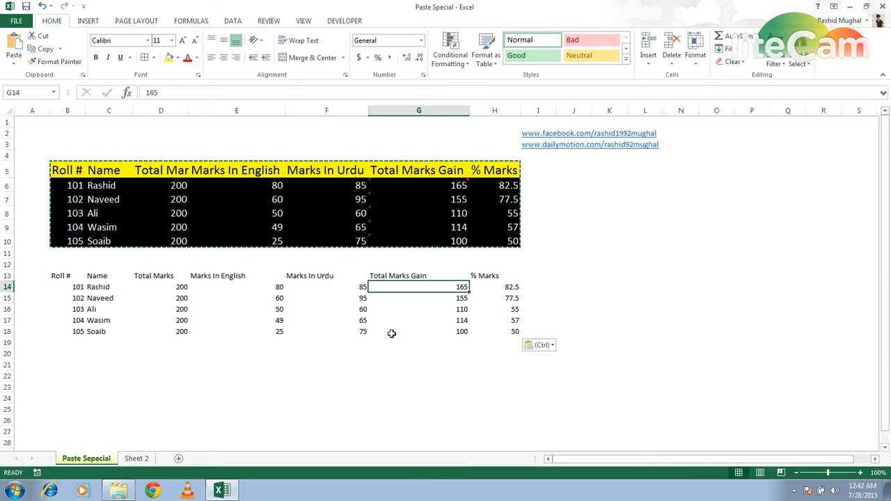
key(ctrl+z)
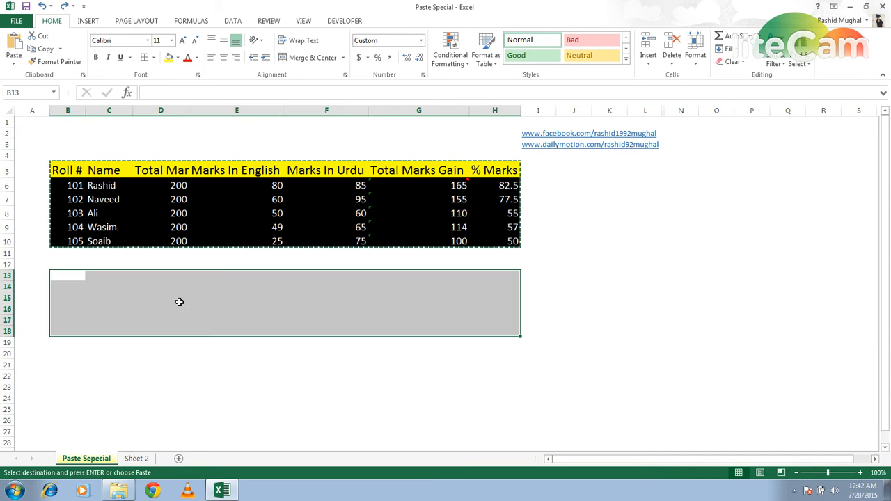
Paste only the formats of the copied table at B13 using Paste Special, and undo the paste
right_click(75, 276)
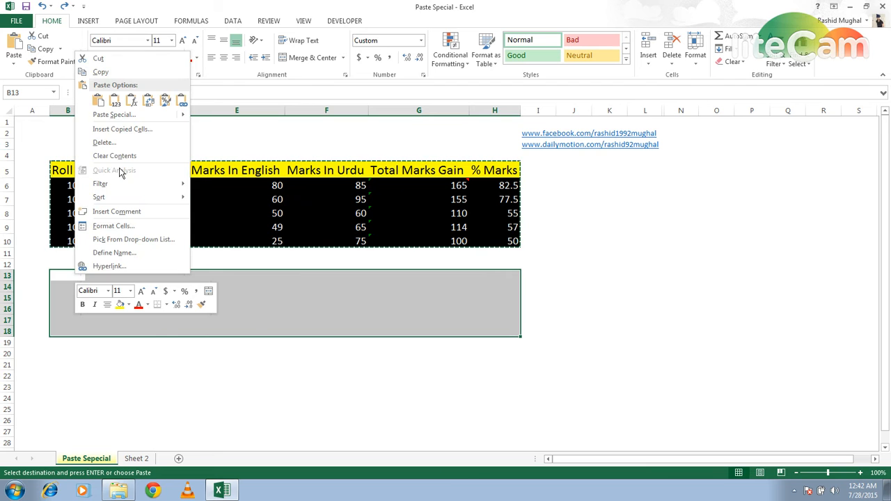
click(107, 115)
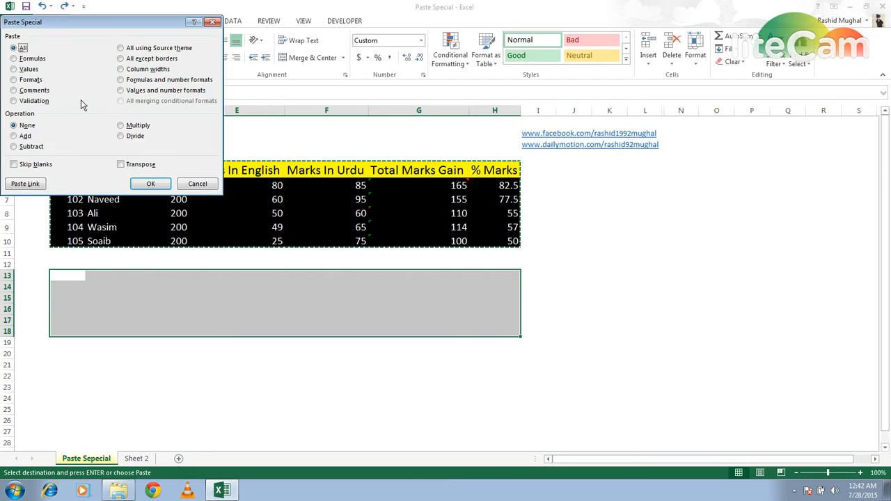
click(28, 79)
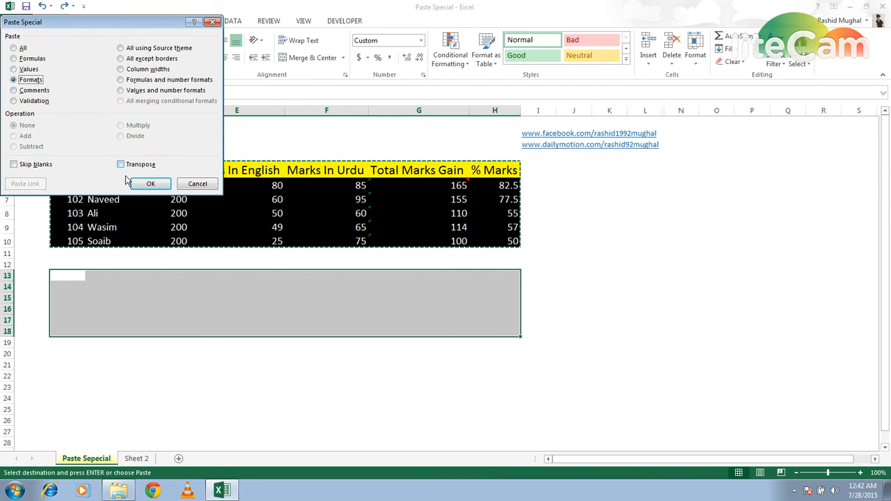
click(149, 184)
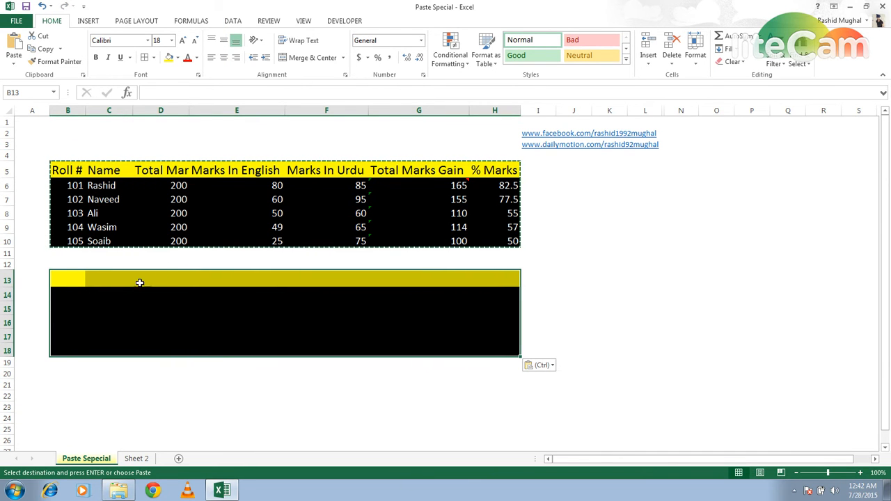
key(ctrl+z)
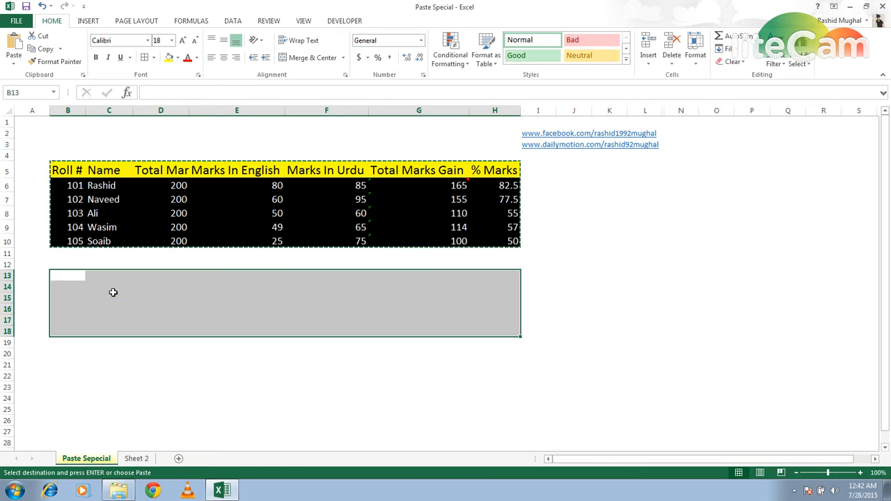
Paste only the comments of the copied table at B13, check the comment marker on G14, and undo the paste
right_click(66, 278)
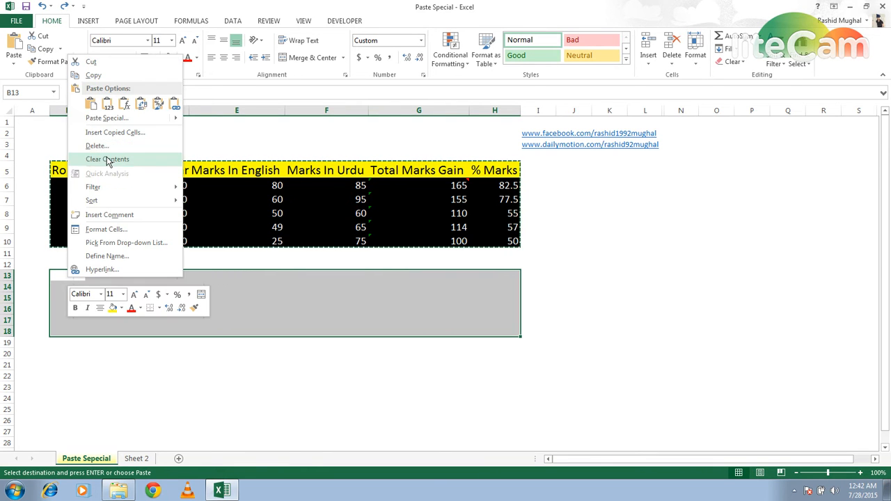
click(106, 118)
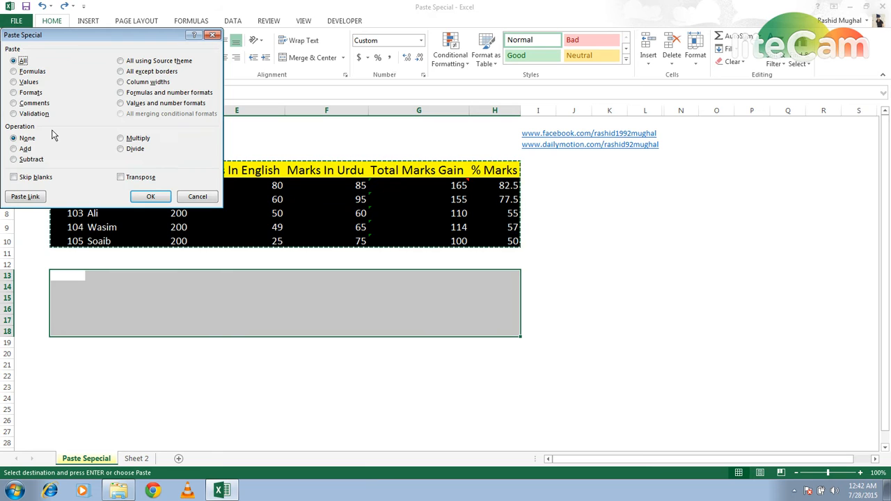
click(18, 103)
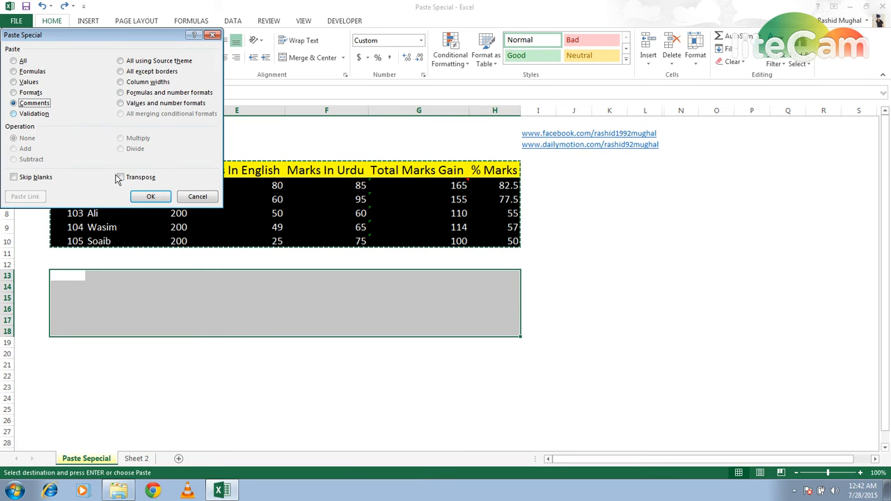
click(146, 197)
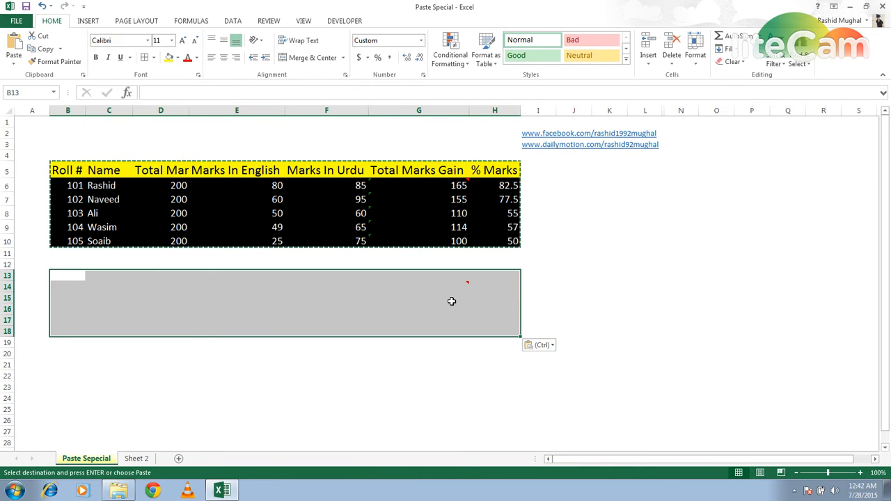
mouse_move(466, 284)
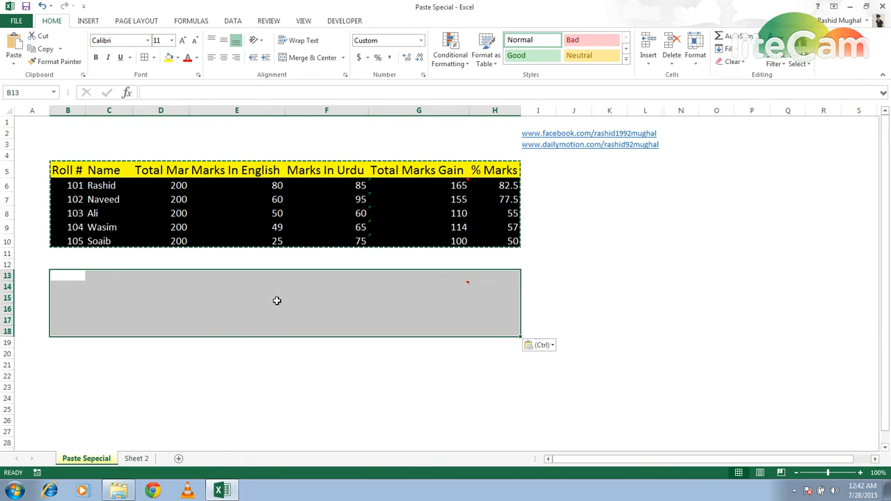
key(Escape)
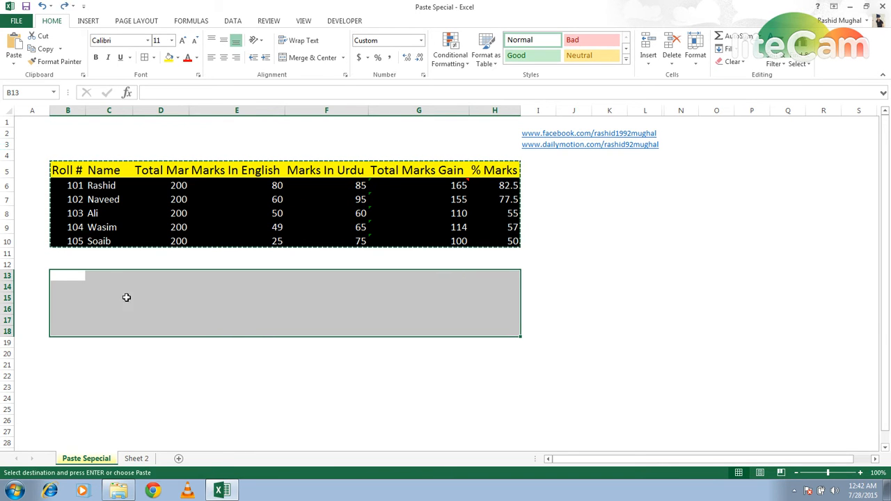
Paste only the validation rules of the copied table at B13 using Paste Special
right_click(68, 278)
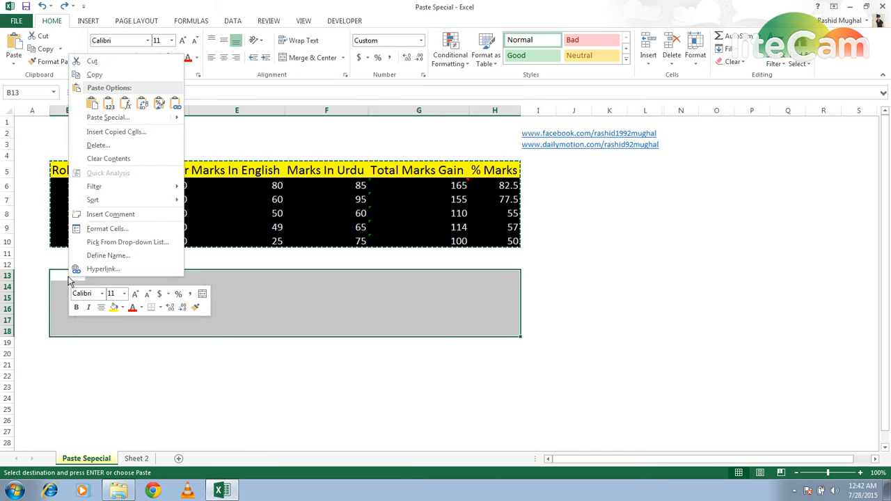
click(115, 117)
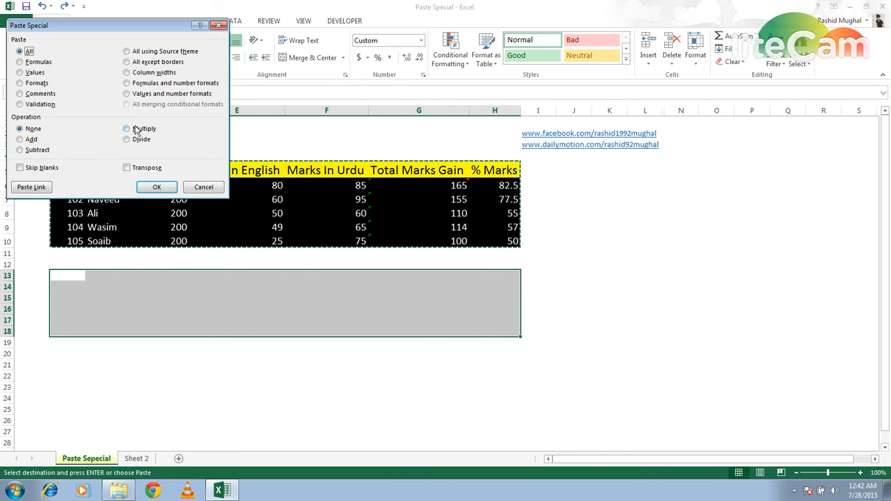
click(30, 106)
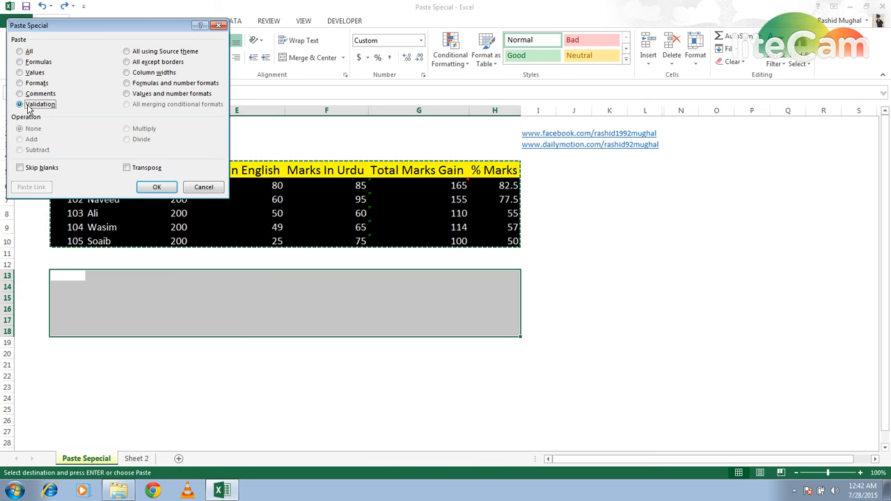
click(154, 188)
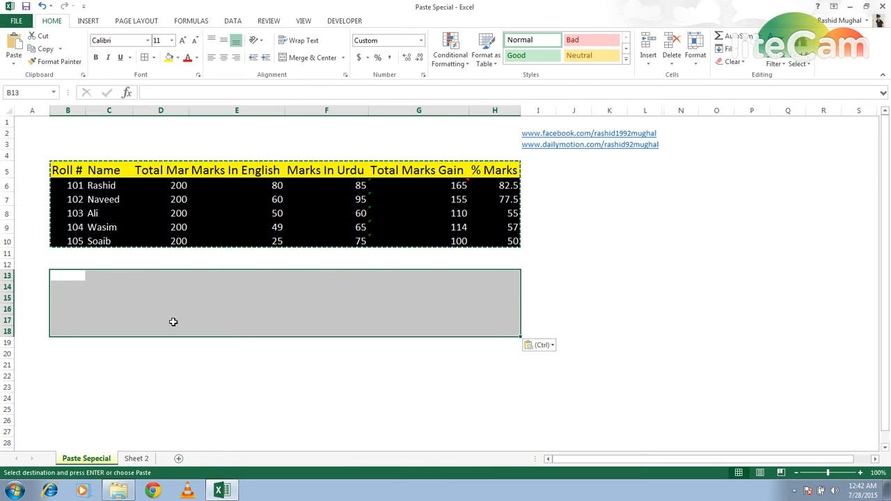
Examine the validation list of cell C6 in the original table's Name column
click(145, 301)
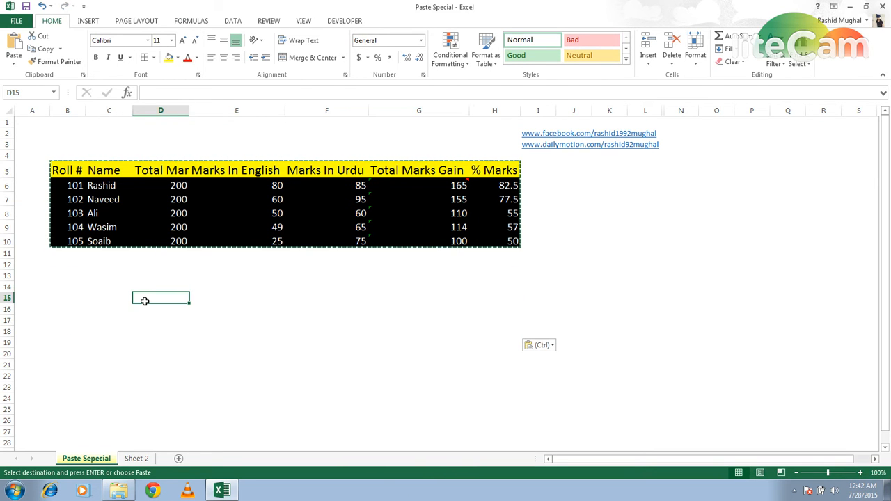
key(Left)
key(Up)
key(Up)
key(Up)
key(Up)
key(Up)
key(Up)
key(Up)
key(Up)
key(Up)
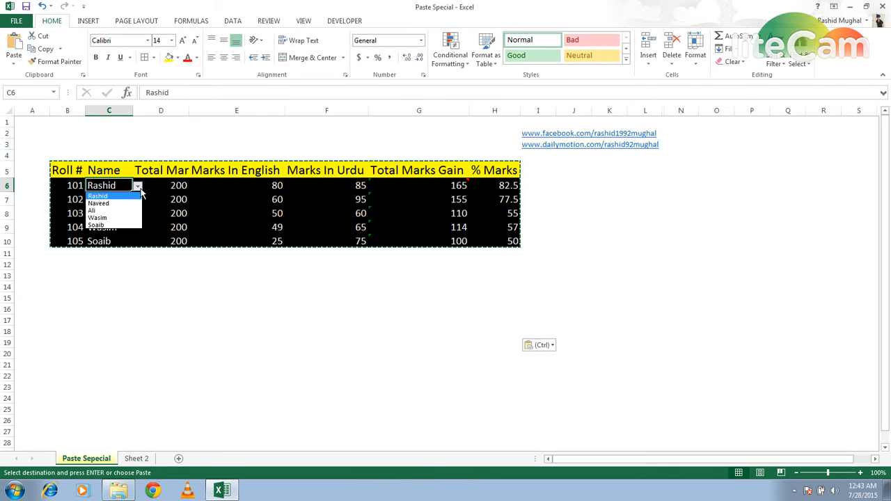
Choose the second name from the pasted validation list in cell C14
click(103, 277)
key(Down)
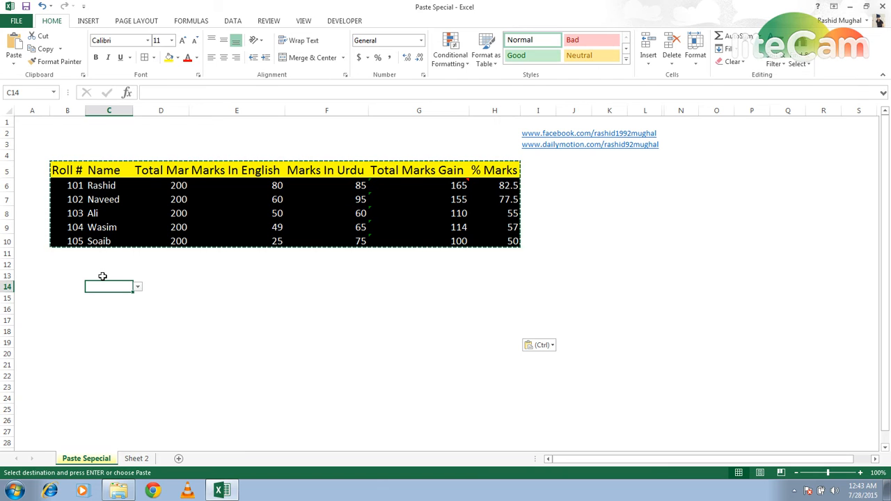
click(138, 286)
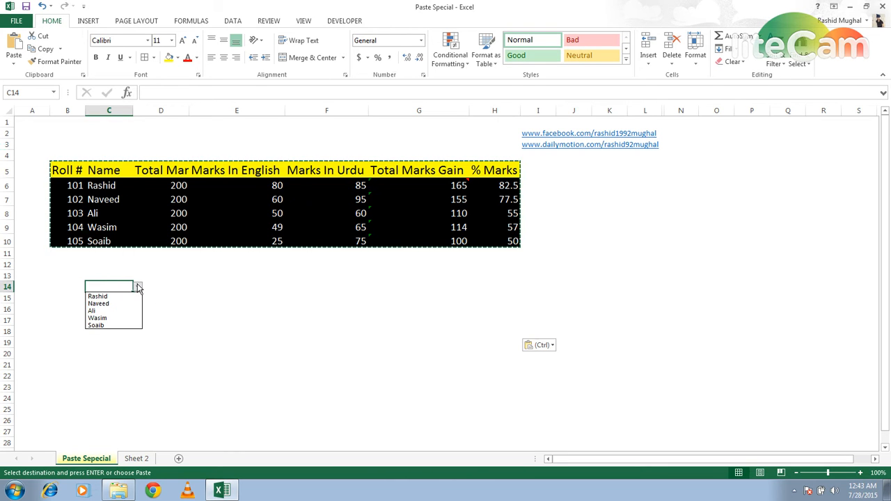
click(102, 305)
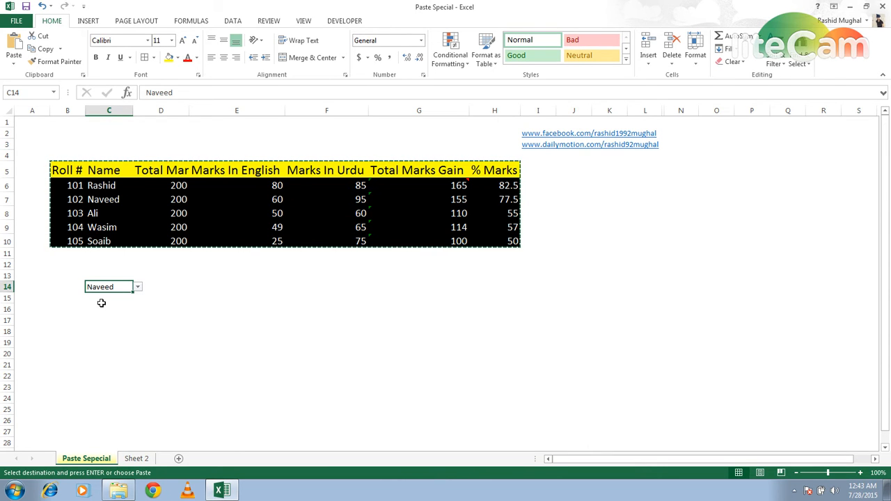
Clear the name from C14 and undo back to before the validation paste
click(116, 320)
key(Up)
key(Up)
key(Up)
key(Delete)
key(ctrl+z)
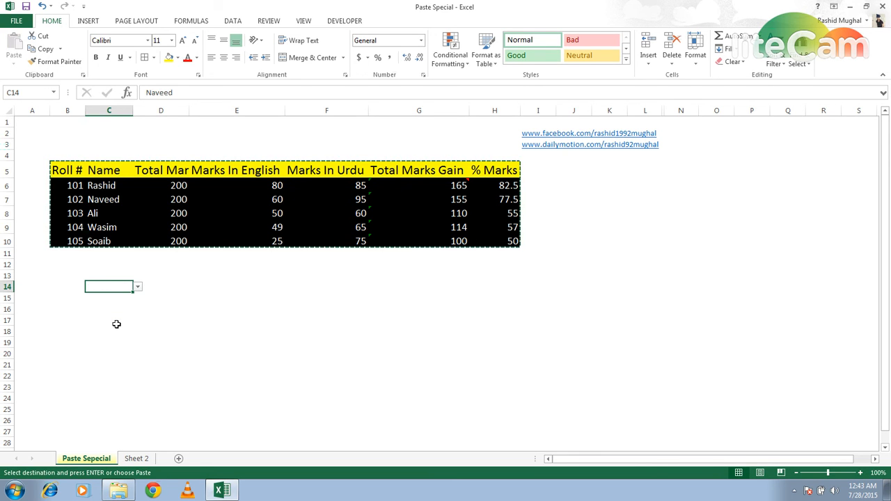
key(ctrl+z)
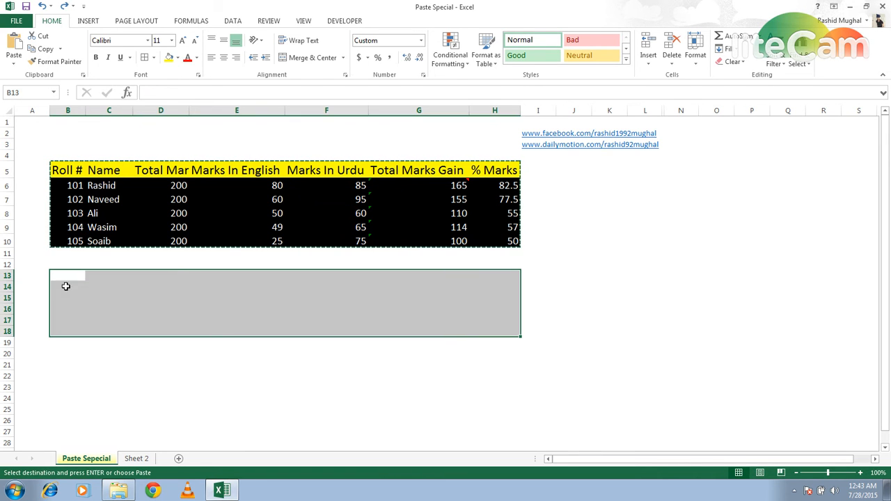
Paste the copied table at B13 with the All using Source theme option of Paste Special
right_click(67, 287)
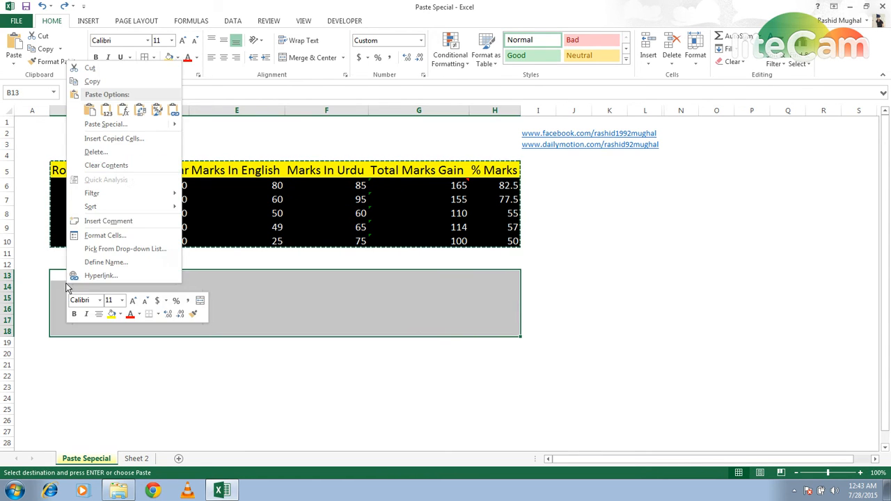
click(105, 123)
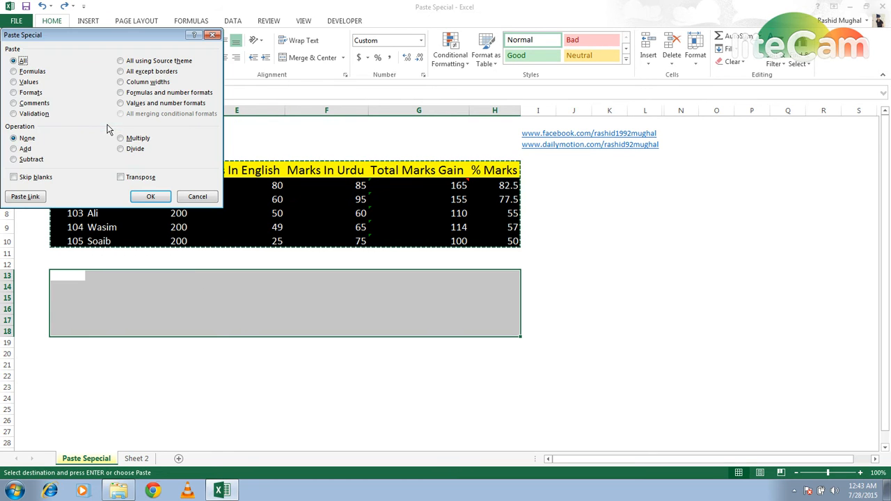
click(128, 62)
click(153, 197)
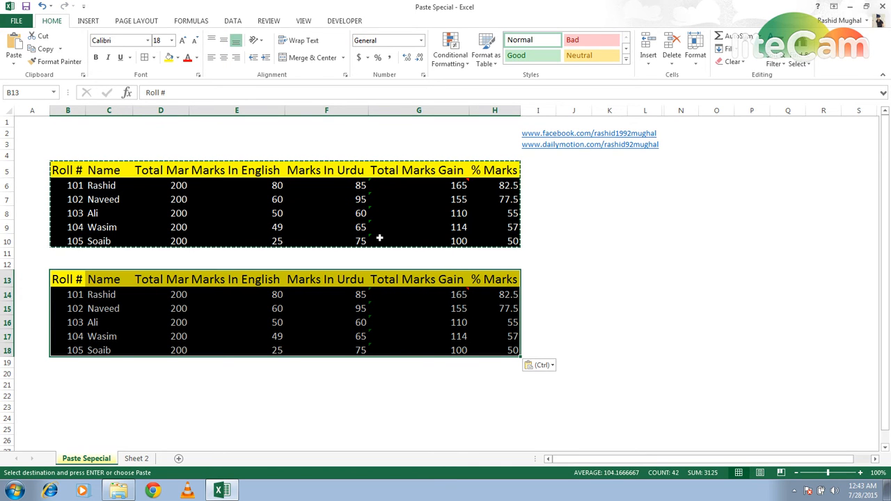
Inspect the formulas in G15, G14 and H14 and the comment on G14 of the pasted table, and undo the paste
click(434, 307)
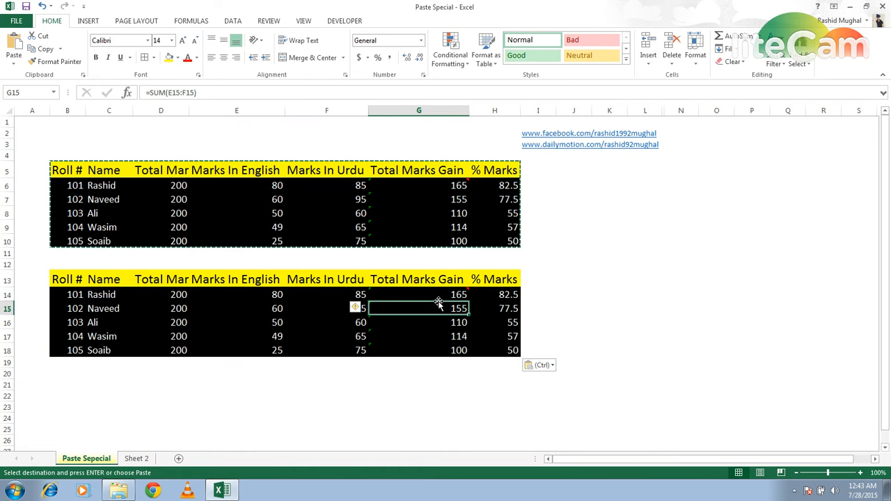
click(437, 300)
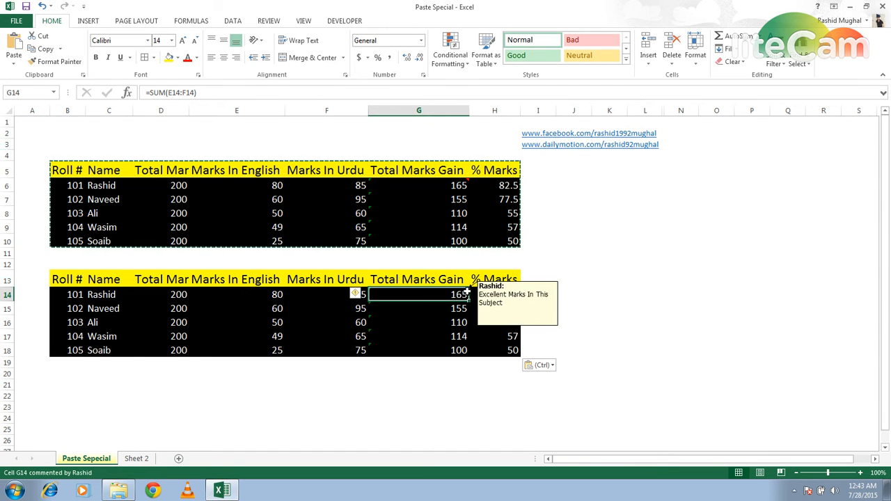
click(502, 295)
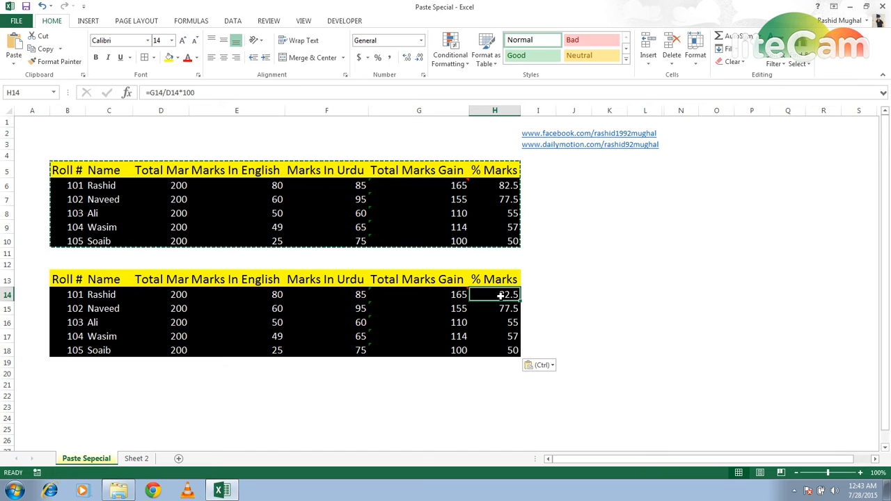
key(ctrl+z)
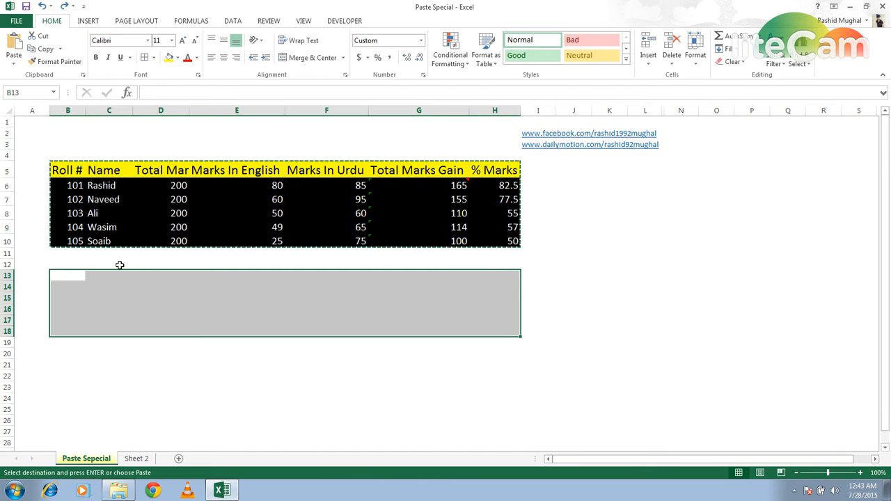
Paste the copied table at B13 with the All except borders option of Paste Special, and undo the paste
right_click(62, 279)
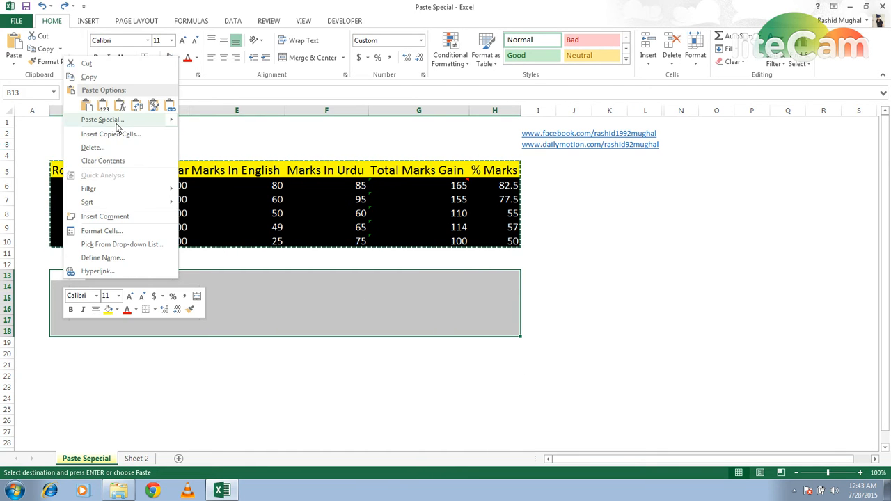
click(124, 125)
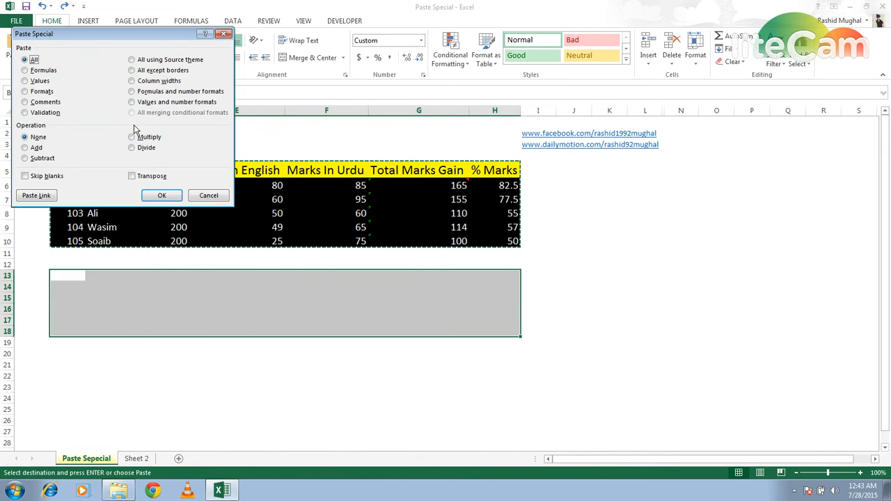
click(134, 73)
click(162, 195)
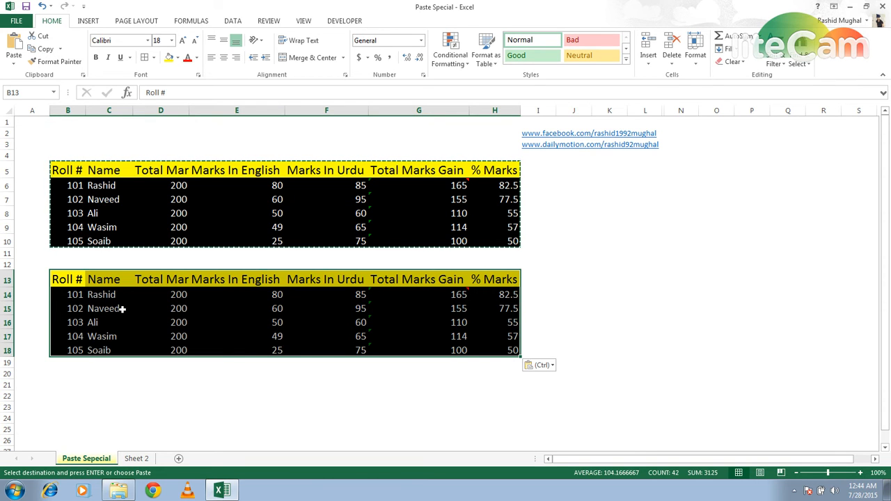
key(ctrl+z)
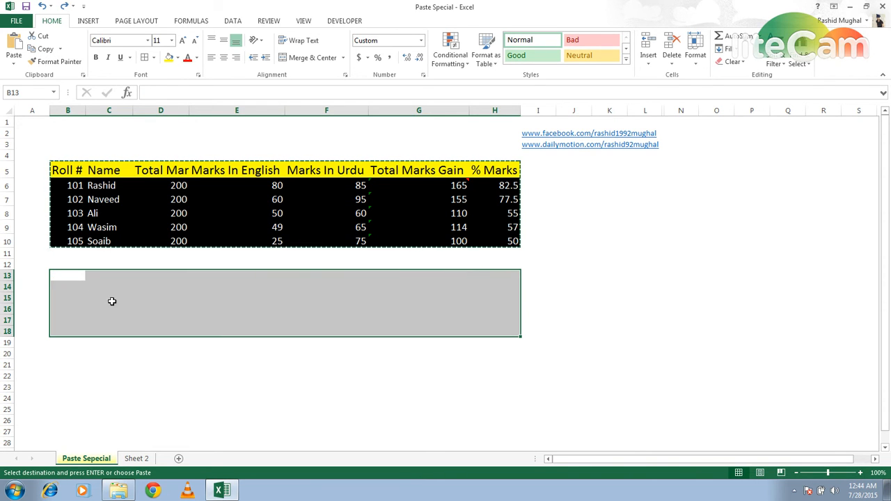
Apply the copied table's column widths at B13 with the Column widths option of Paste Special
right_click(63, 277)
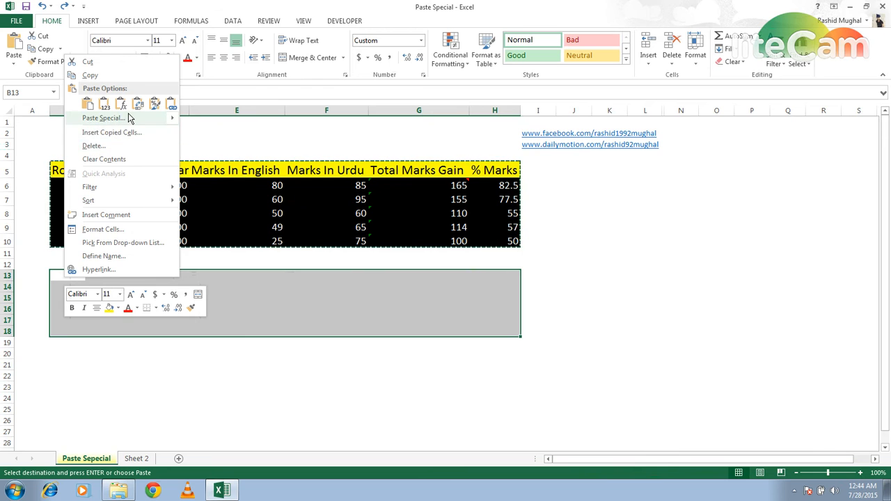
click(103, 118)
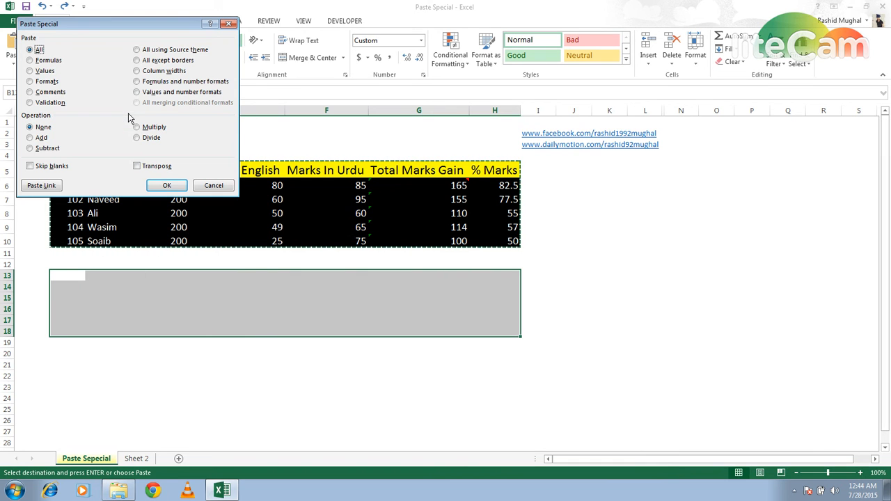
click(144, 73)
click(167, 185)
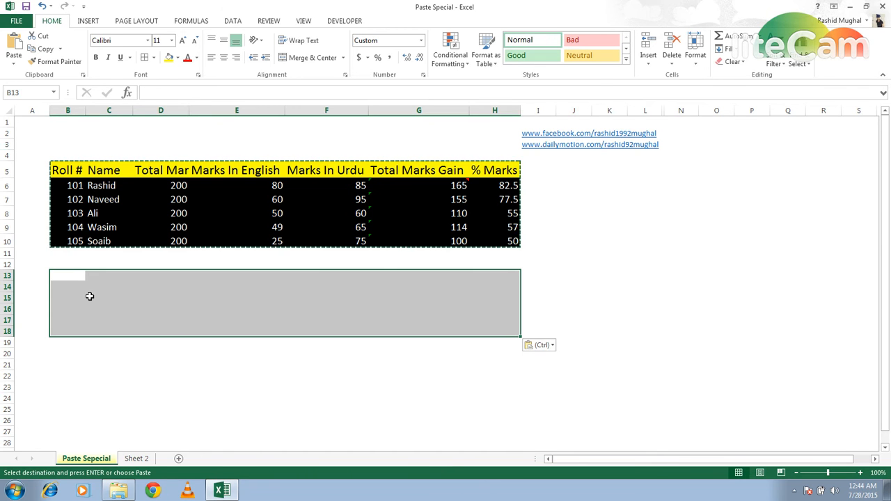
Paste the copied table at B13 with the Formulas and number formats option of Paste Special
right_click(118, 282)
right_click(68, 276)
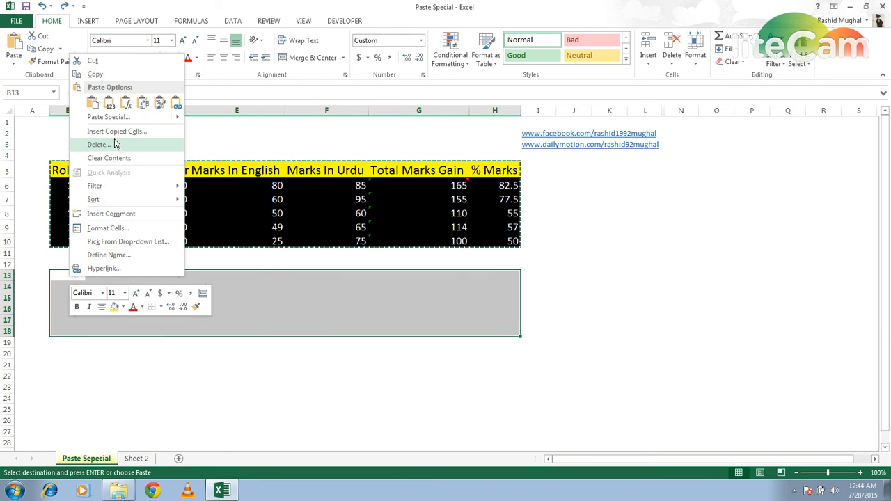
click(111, 117)
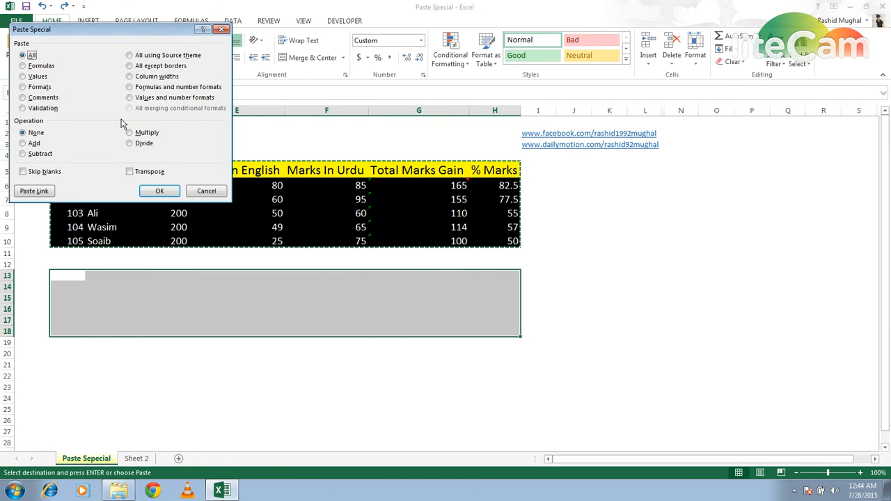
click(137, 88)
click(161, 190)
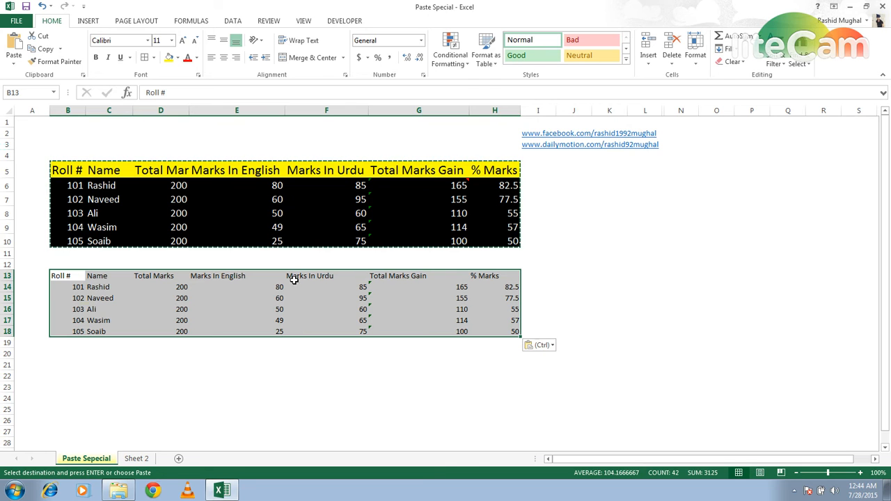
Inspect the marks in column F and the formulas in H17 and G14 of the pasted table, and undo the paste
click(426, 285)
key(Left)
key(Up)
key(Up)
key(Up)
key(Up)
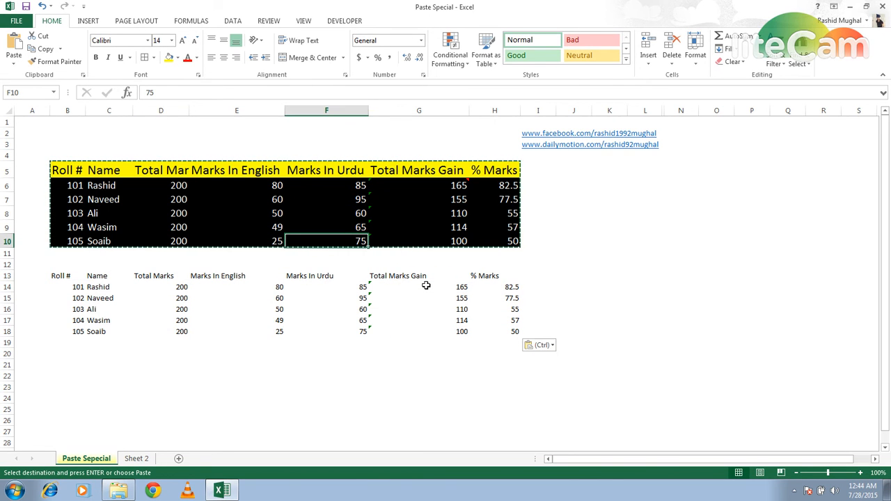
key(Down)
key(Down)
key(Down)
key(Down)
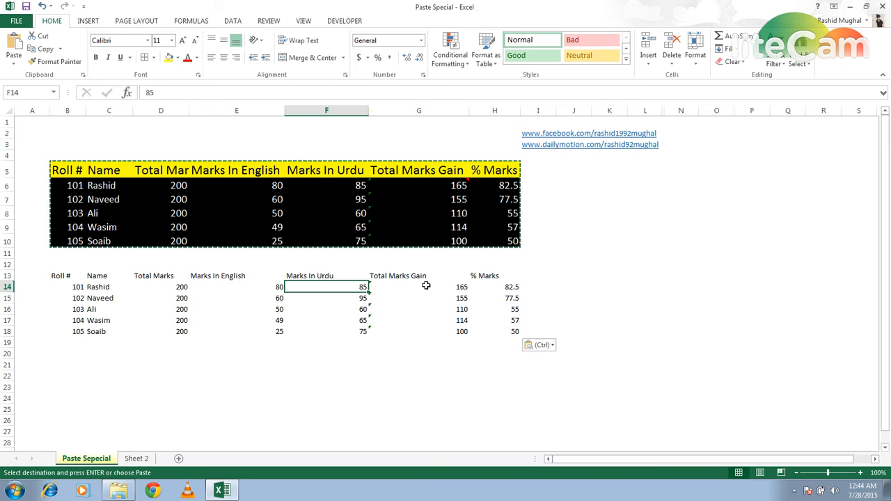
key(Down)
key(Down)
key(Down)
key(Down)
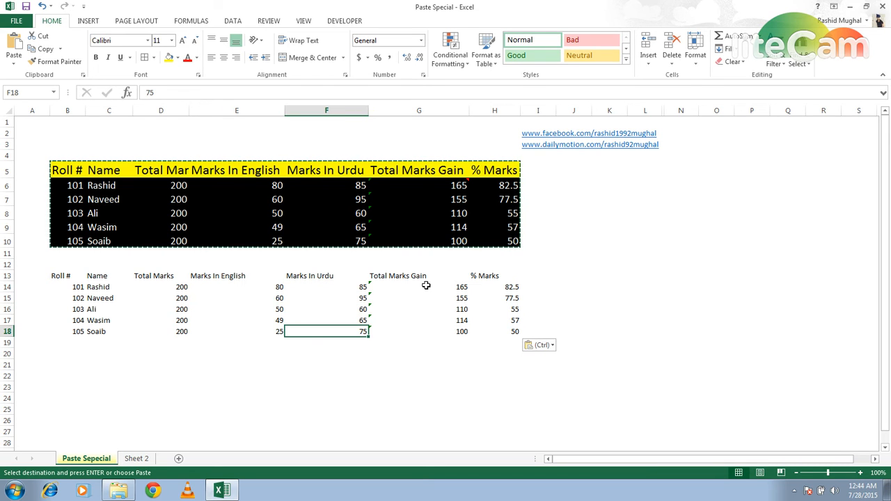
key(Right)
key(Right)
key(Up)
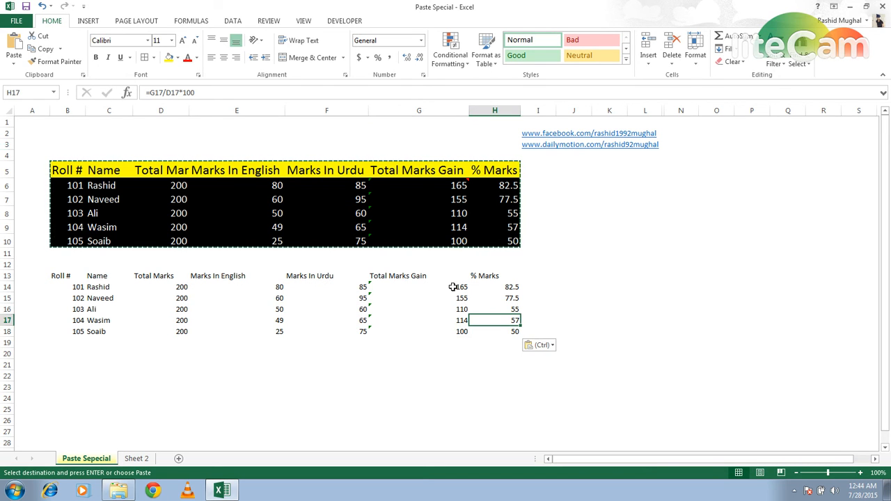
click(453, 287)
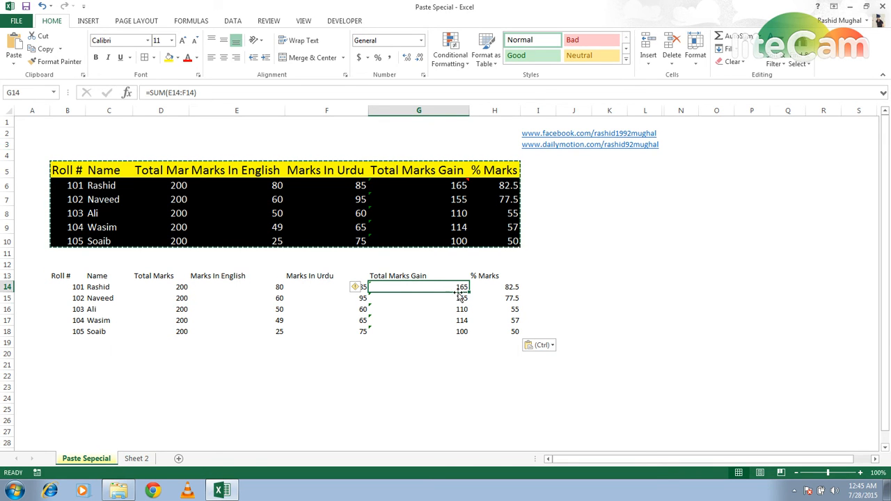
key(ctrl+z)
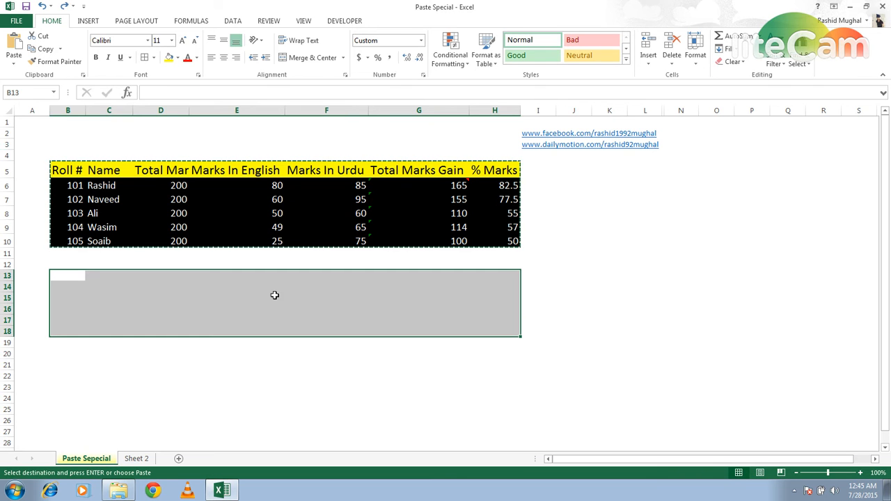
Paste the copied table at B13 with the Values and number formats option of Paste Special
right_click(63, 282)
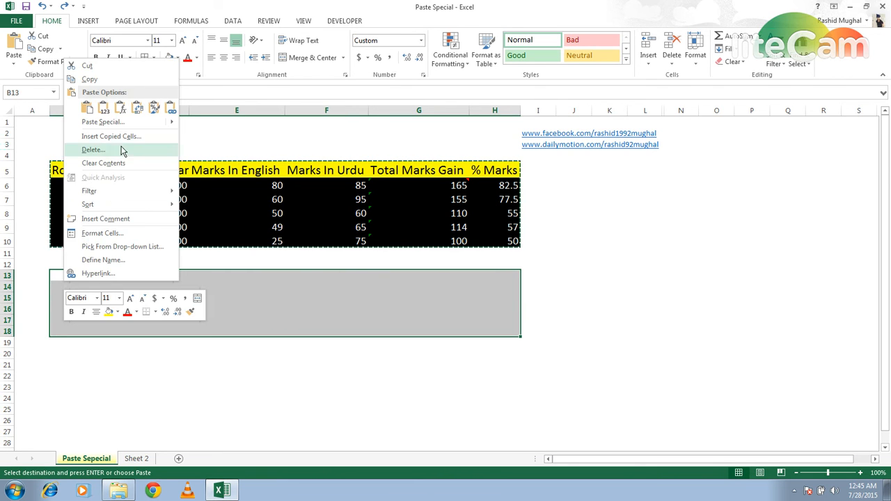
click(115, 122)
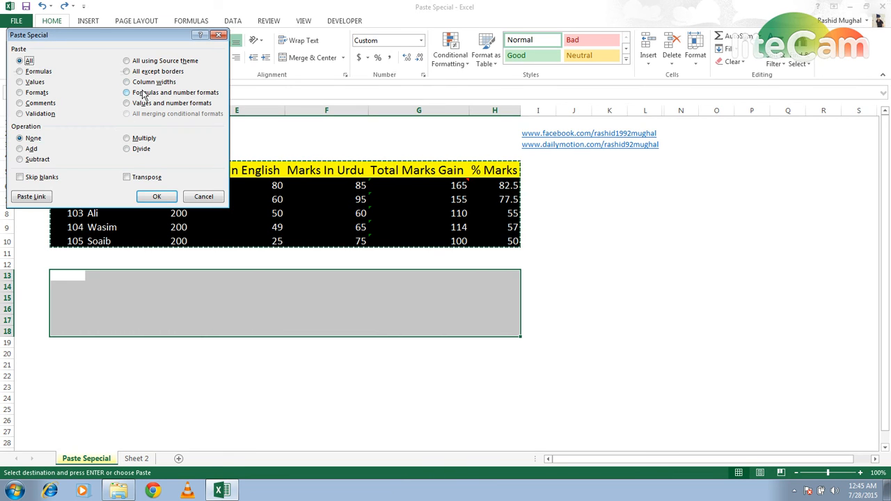
click(130, 104)
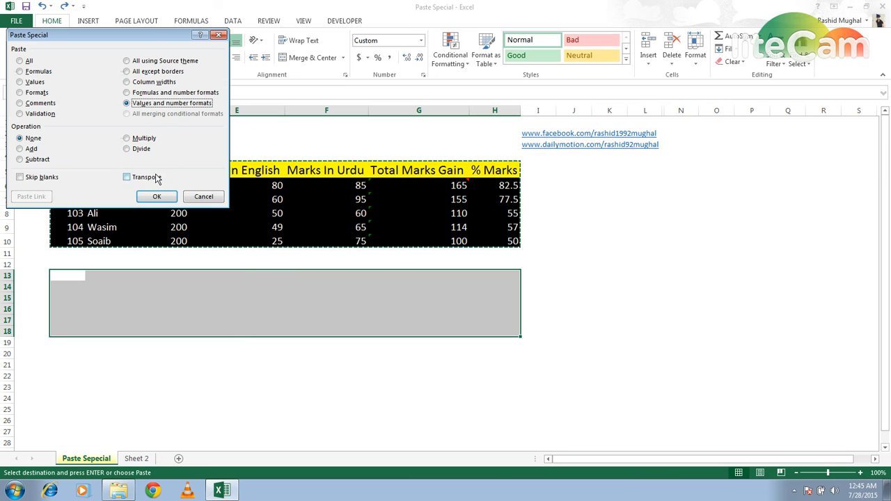
click(156, 198)
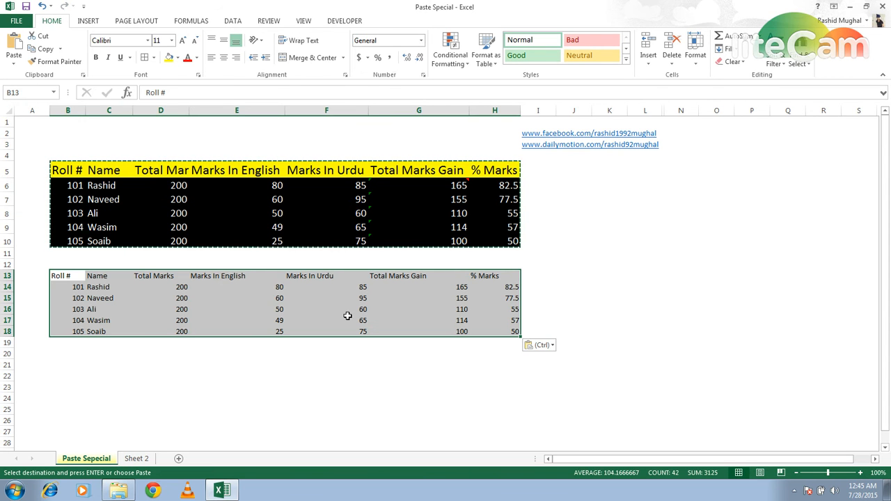
Inspect the contents of H15, G16 and G14 in the pasted values, and undo the paste
click(401, 296)
key(Right)
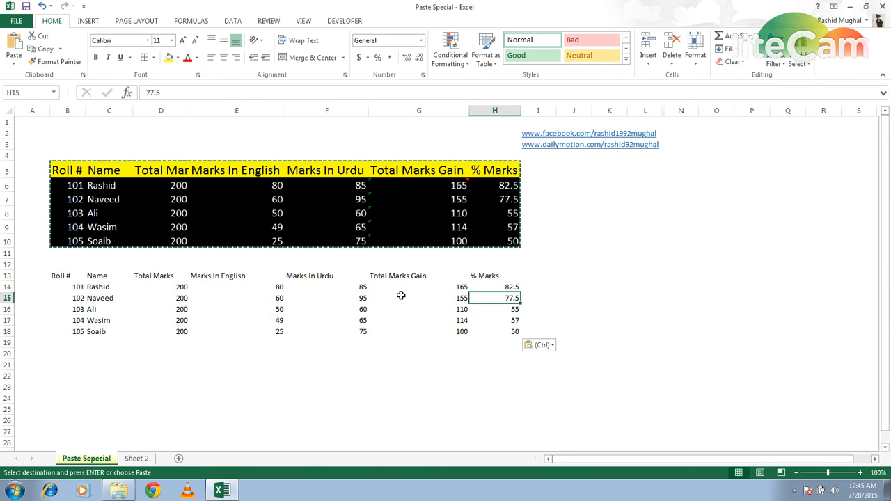
click(456, 307)
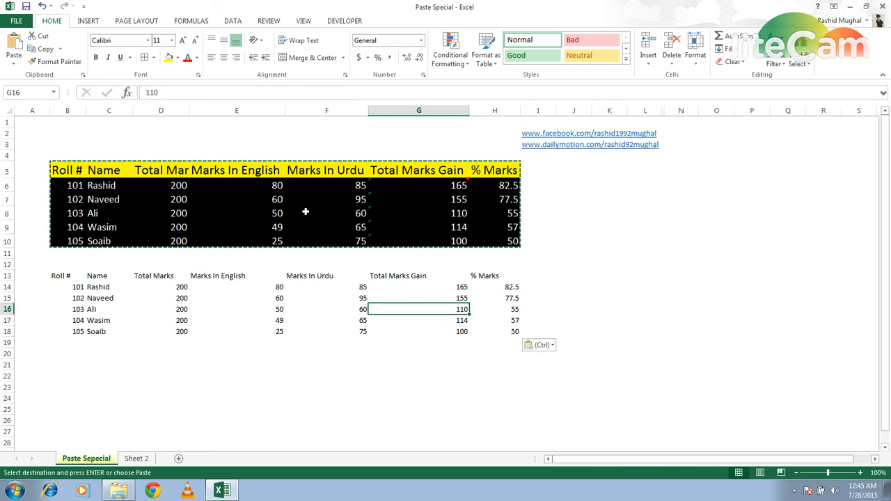
click(430, 287)
key(ctrl+z)
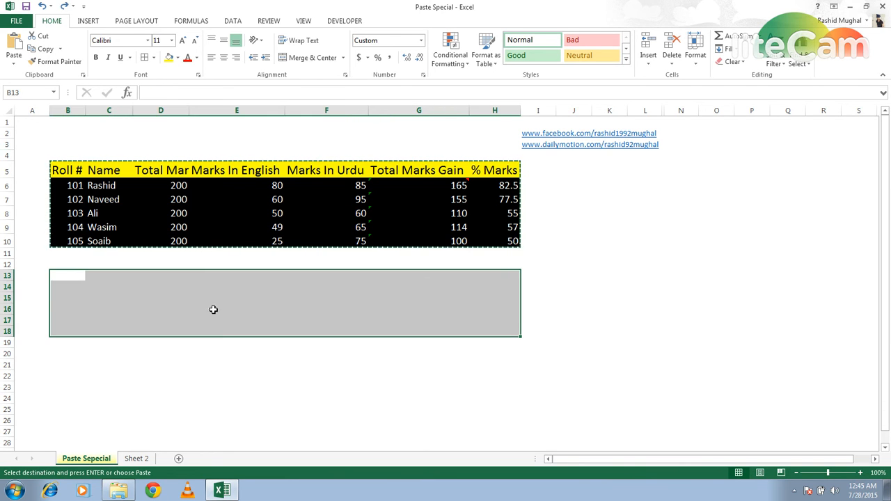
click(86, 306)
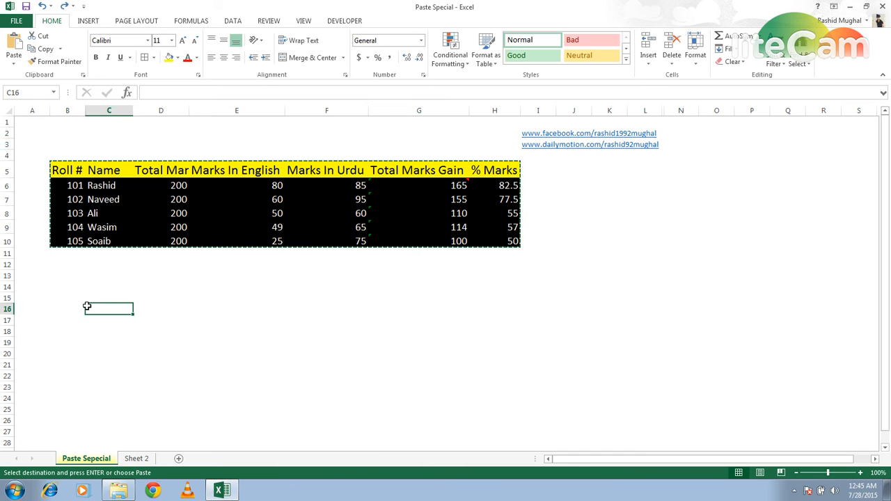
key(Up)
key(Up)
key(Up)
key(Up)
key(Up)
key(Up)
key(Up)
key(Up)
key(Up)
key(Up)
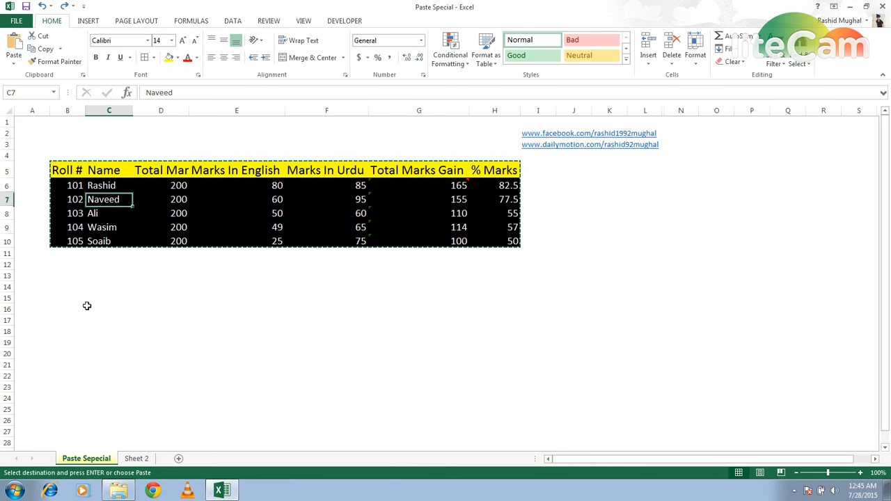
key(Up)
key(Left)
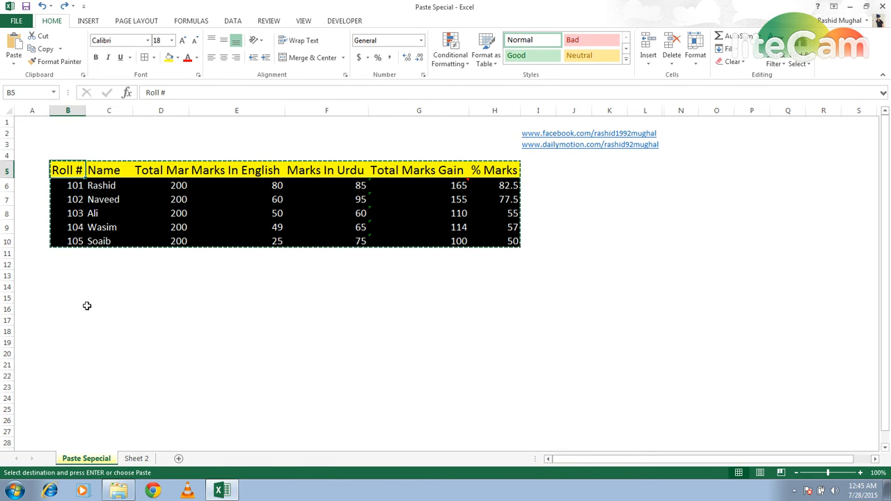
key(shift+Right)
key(shift+Right)
key(shift+Right)
key(shift+Right)
key(shift+Right)
key(shift+Right)
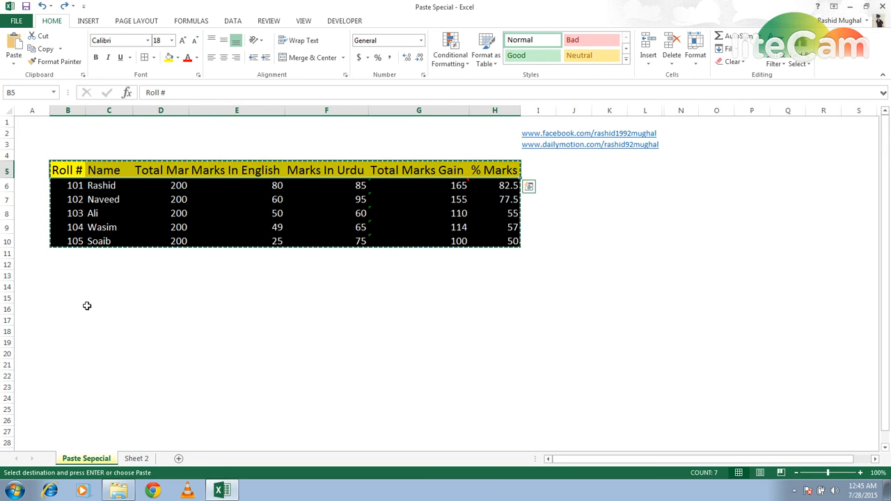
key(Down)
key(Down)
key(Down)
key(Down)
key(Down)
key(Down)
key(Down)
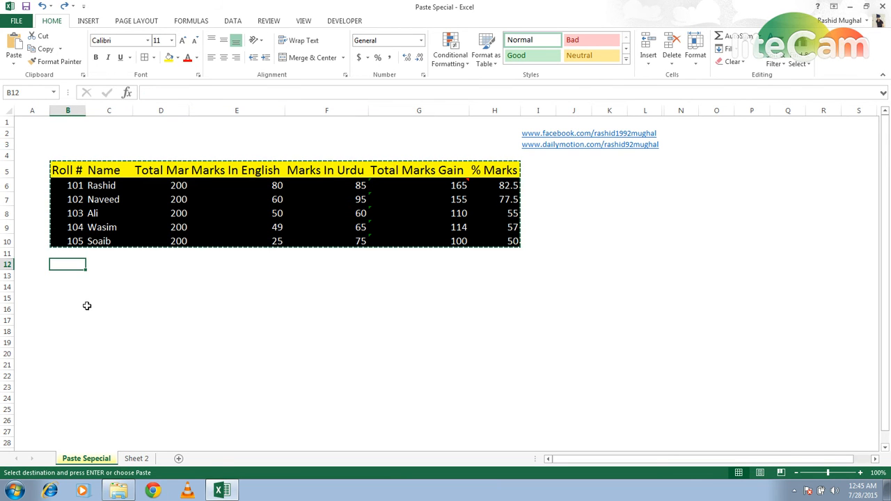
Copy the header row B5:H5 of the marks table, from Roll # to % Marks
key(Up)
key(Up)
key(Up)
key(Up)
key(Up)
key(Up)
key(Up)
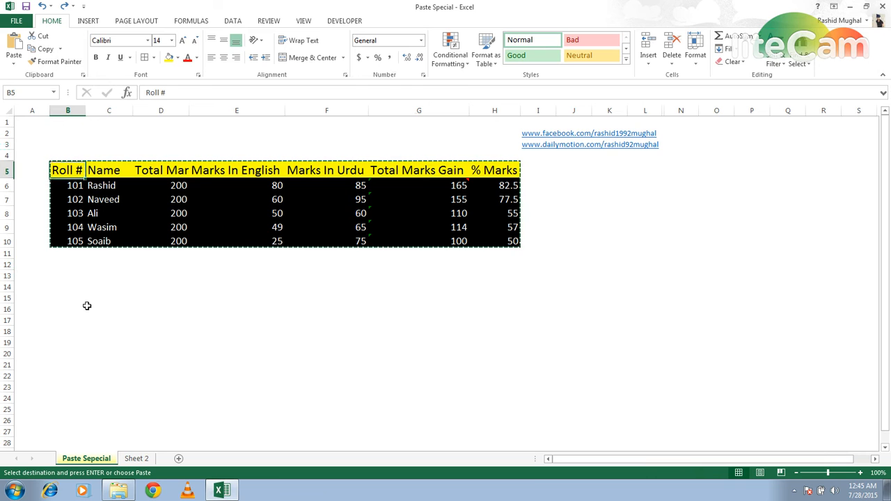
key(shift+Right)
key(shift+Right)
key(shift+Right)
key(shift+Right)
key(shift+Right)
key(shift+Right)
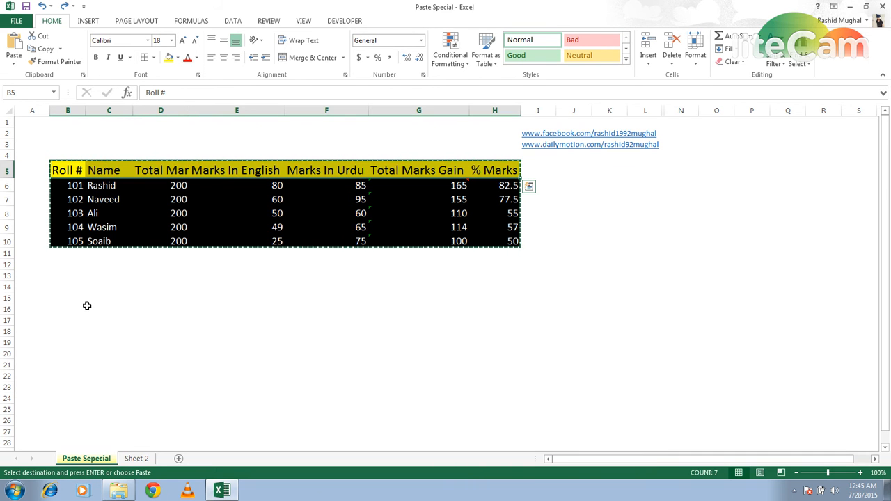
click(64, 170)
key(ctrl+v)
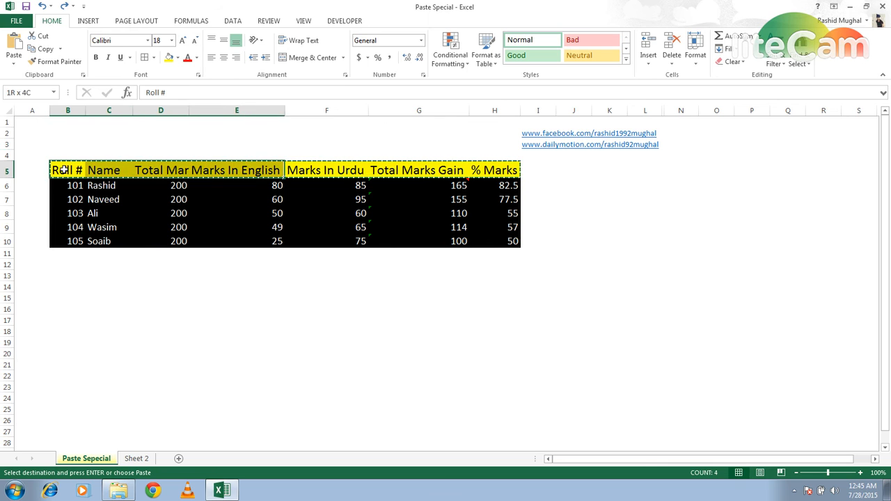
right_click(64, 170)
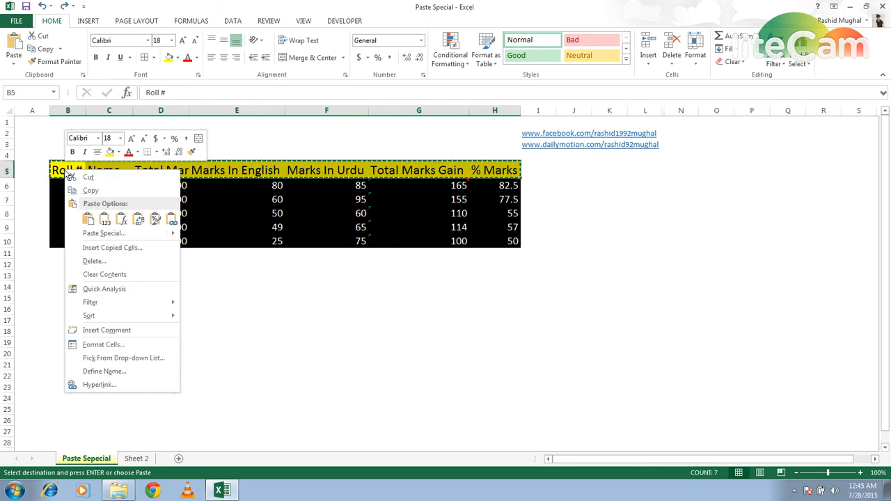
click(82, 192)
Paste the copied header row at B14 with the Transpose option of Paste Special, and undo the paste
click(64, 290)
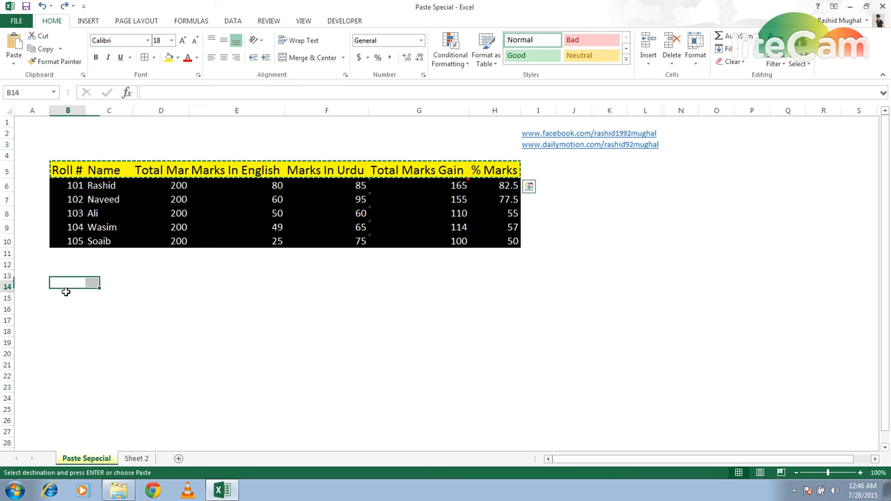
right_click(66, 291)
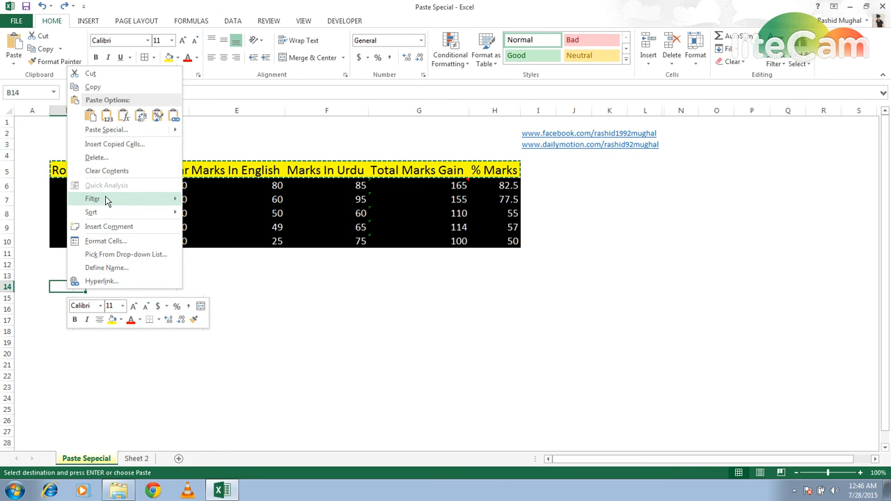
click(111, 131)
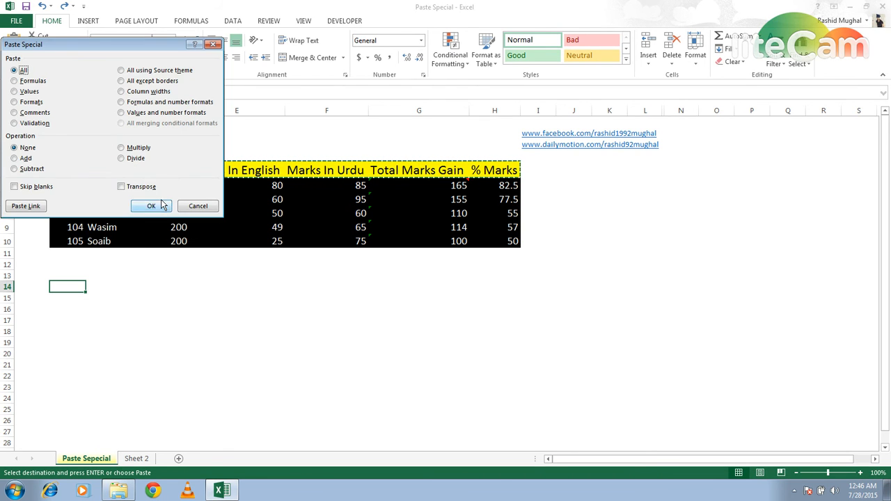
click(122, 187)
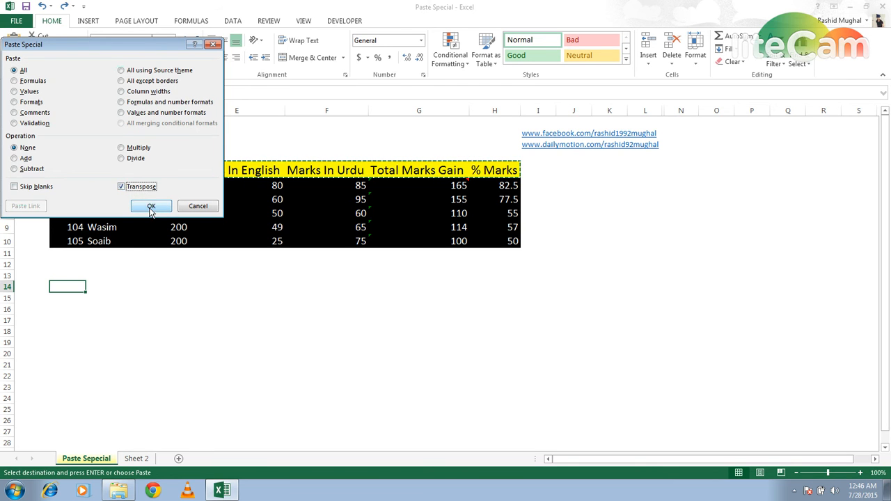
click(151, 205)
click(145, 310)
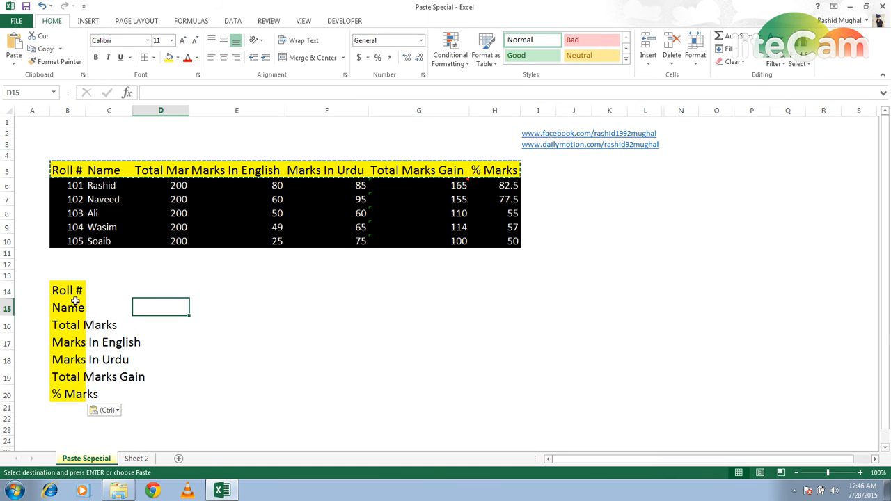
key(ctrl+z)
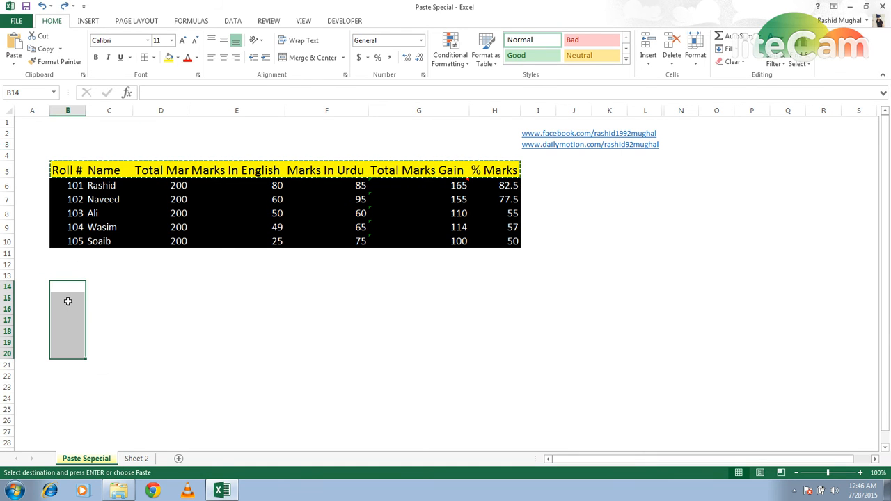
Switch to Sheet 2 with the customer amounts and due dates table
click(137, 459)
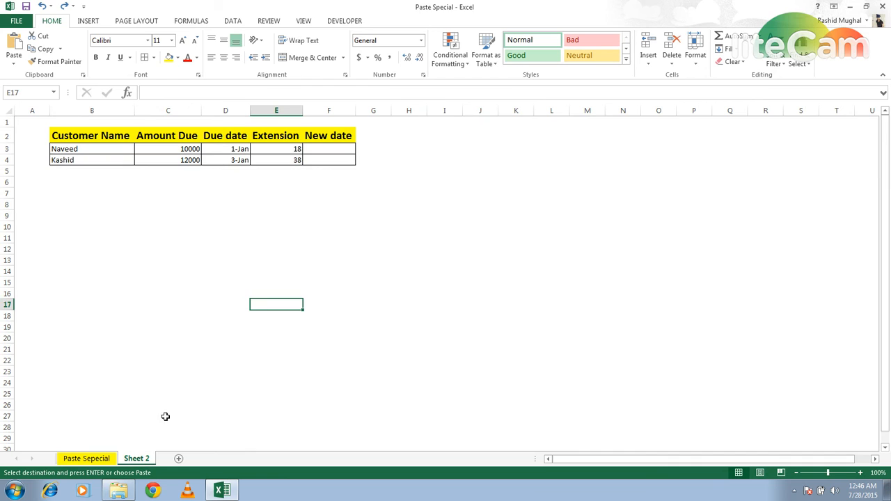
Examine the Customer Name column of the customer table on Sheet 2
click(269, 248)
click(177, 224)
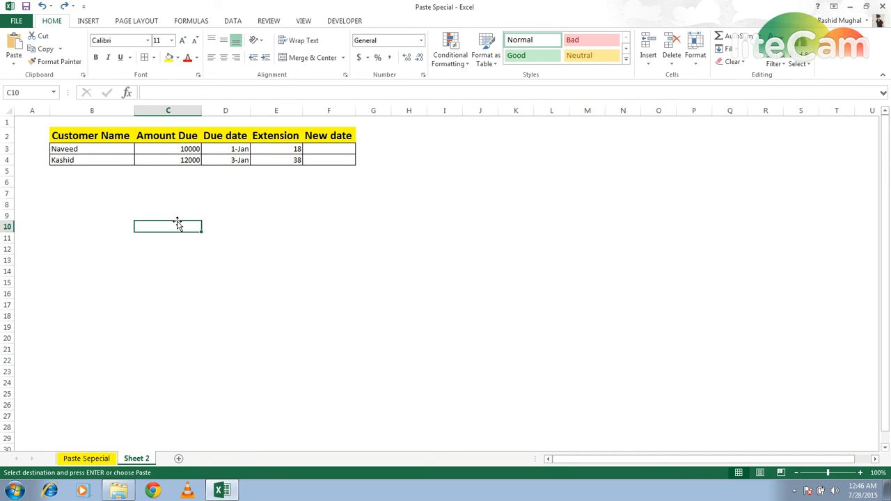
key(Left)
key(Up)
key(Up)
key(Up)
key(Up)
key(Up)
key(Up)
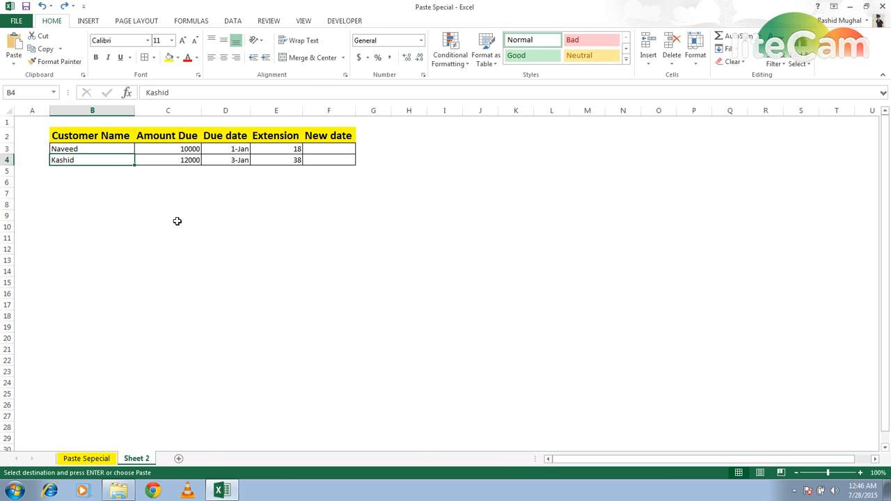
key(Up)
key(Up)
key(Down)
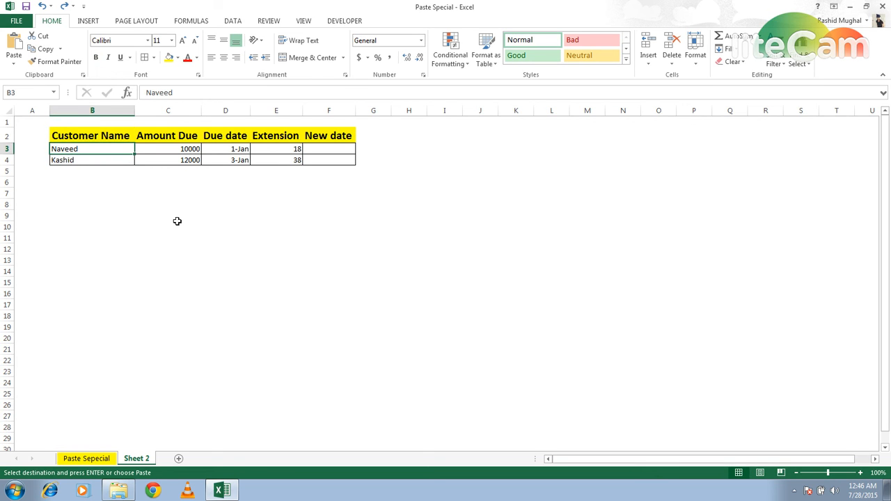
Review the Amount Due, Due date and Extension columns for the first customer in row 3
key(Right)
key(Up)
key(Down)
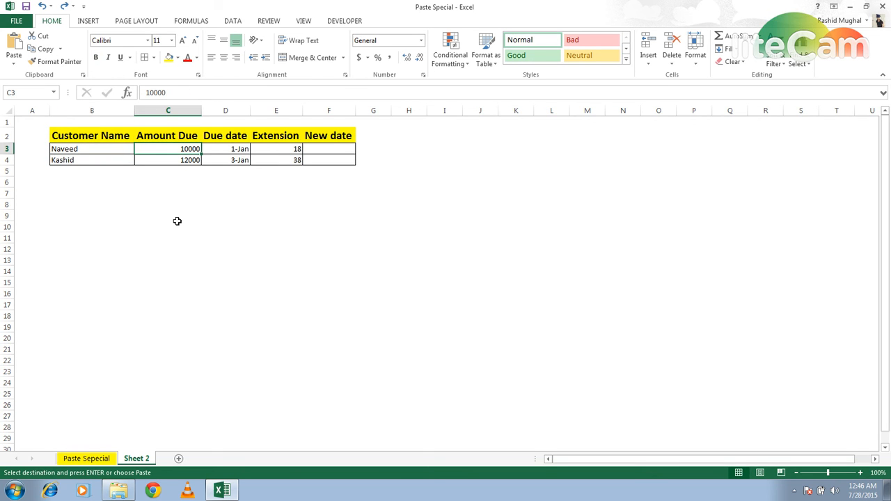
key(Up)
key(Down)
key(Right)
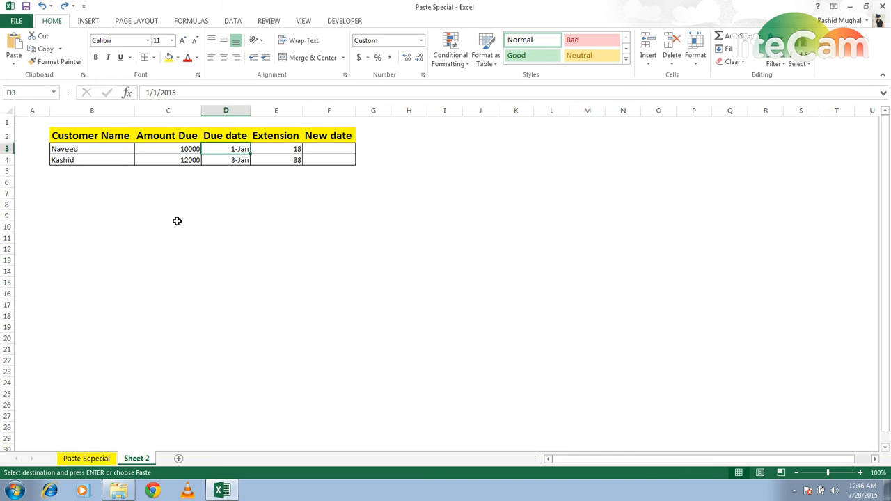
key(Up)
key(Down)
key(Right)
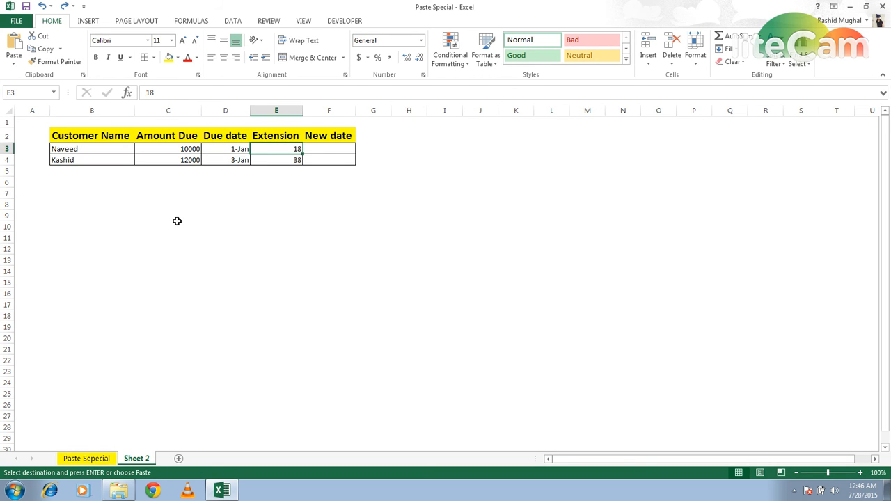
Compare the due date in D3 with the extension in E3 and the New date cell F3
key(Left)
key(Right)
key(Right)
key(Left)
key(Left)
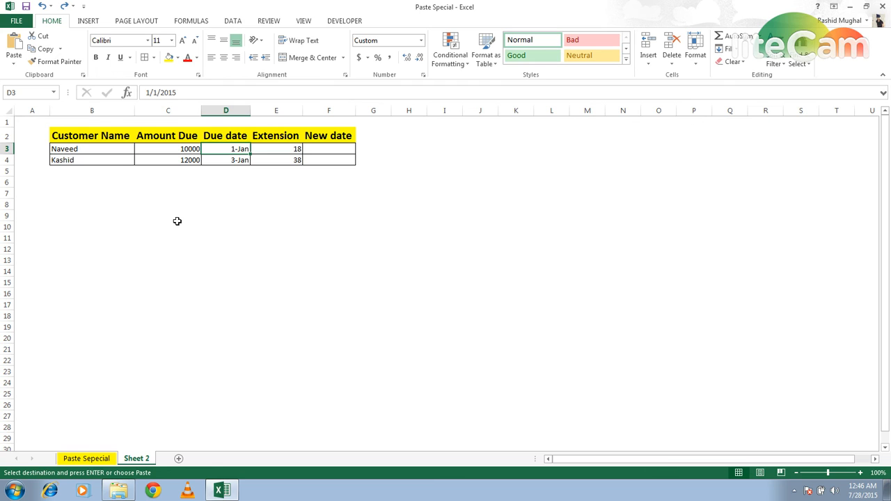
key(Right)
key(Left)
key(Right)
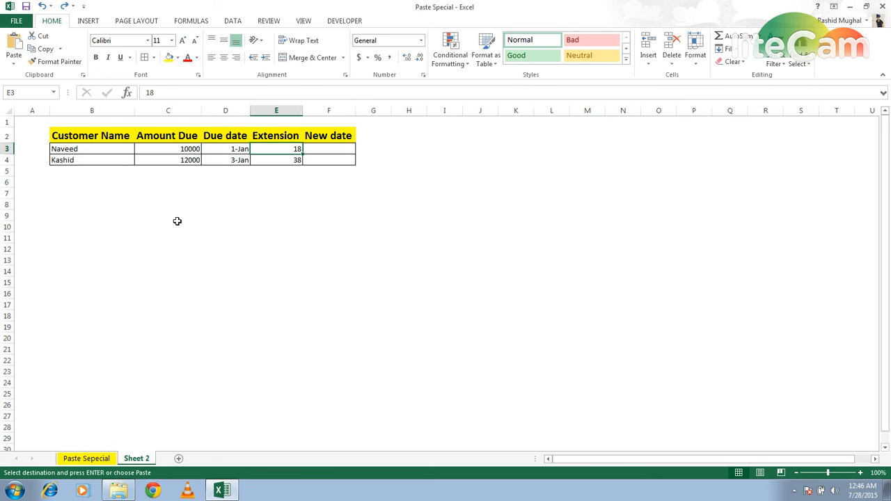
key(Left)
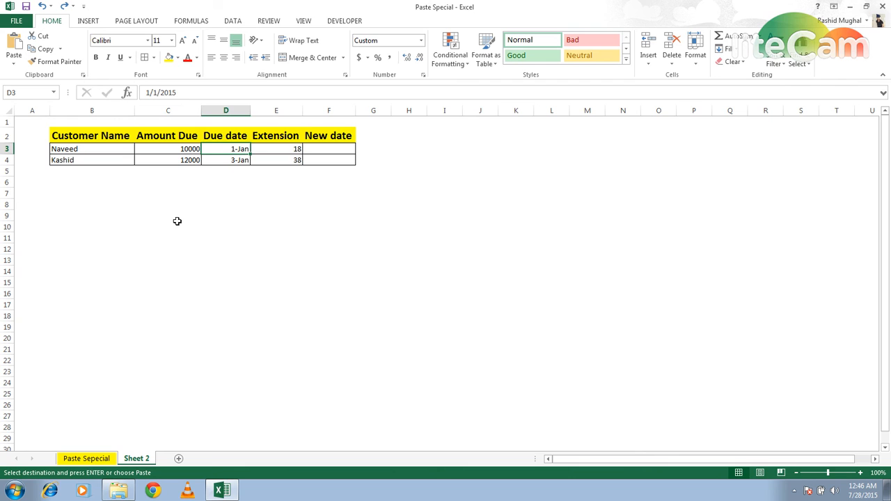
key(Right)
key(Right)
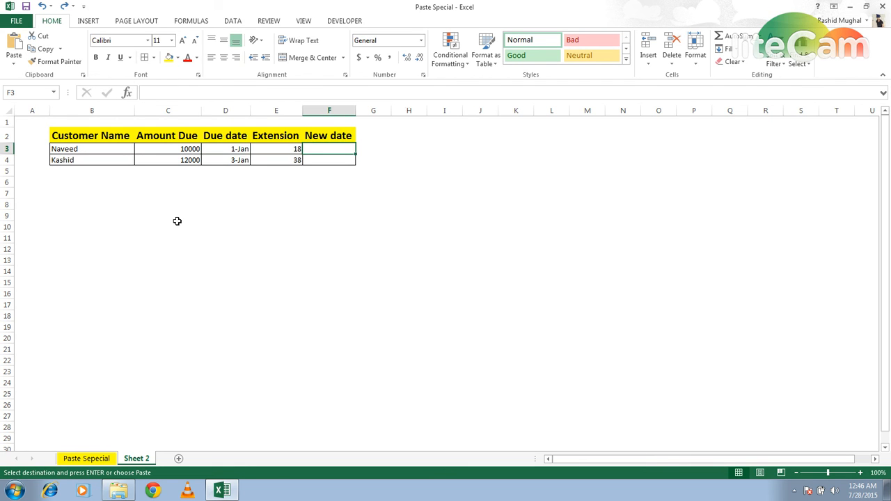
text(=)
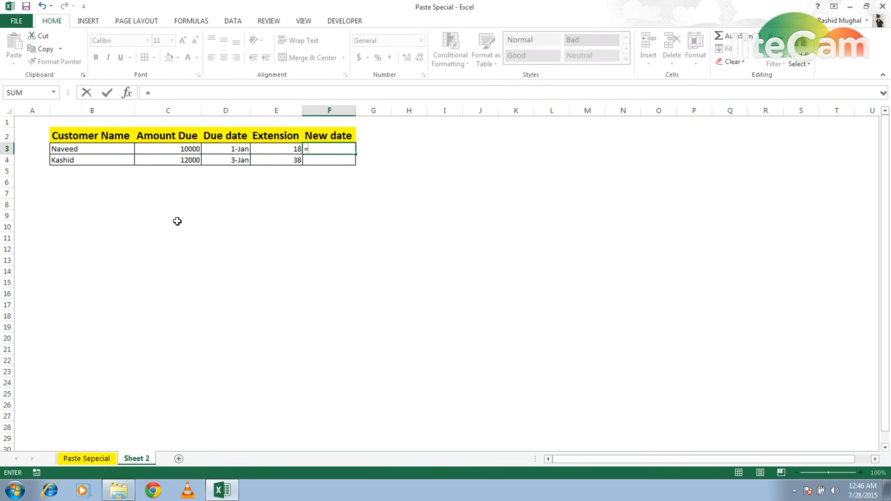
key(Escape)
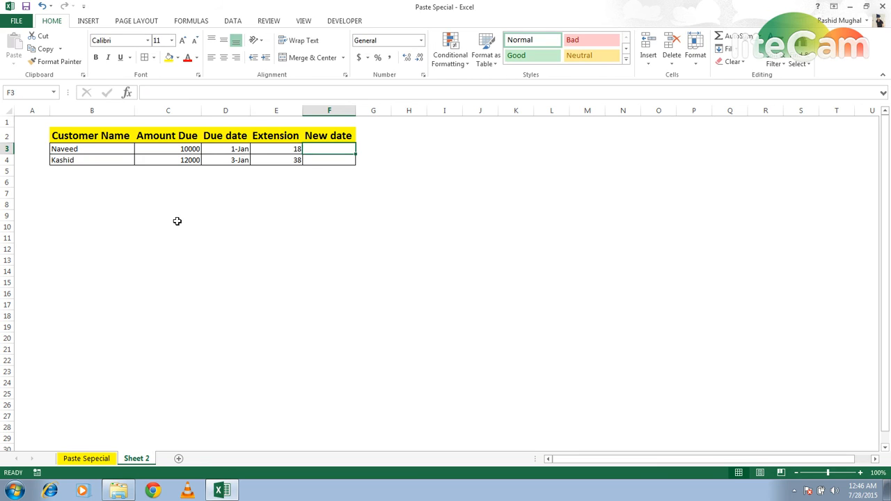
Copy the first customer's extension value from E3
key(Left)
key(Left)
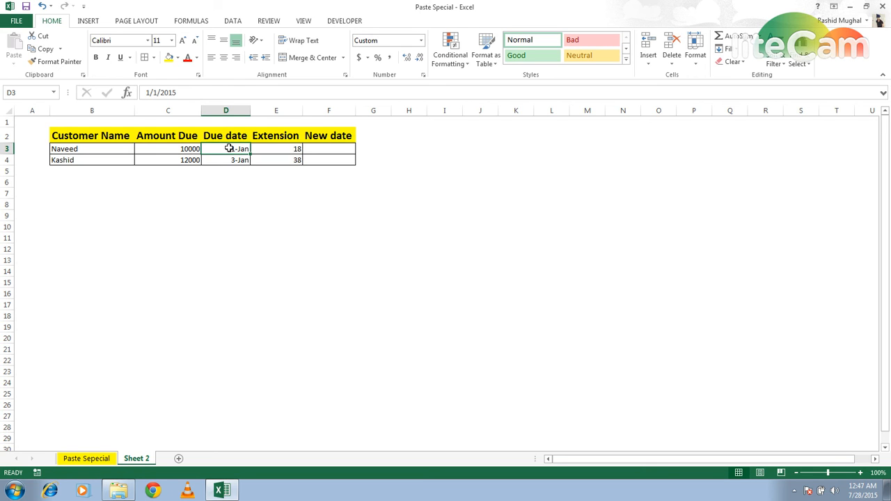
key(Right)
key(ctrl+c)
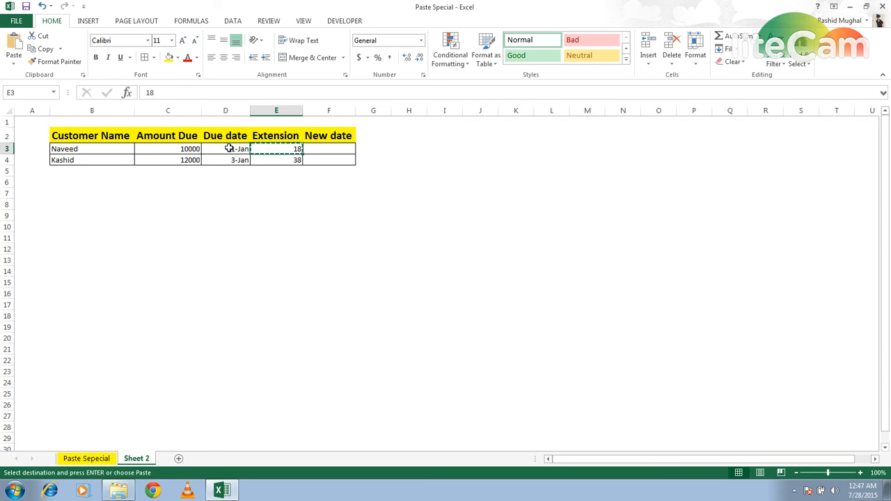
Add the copied extension to the due date in D3 using Paste Special with Values and the Add operation
click(229, 148)
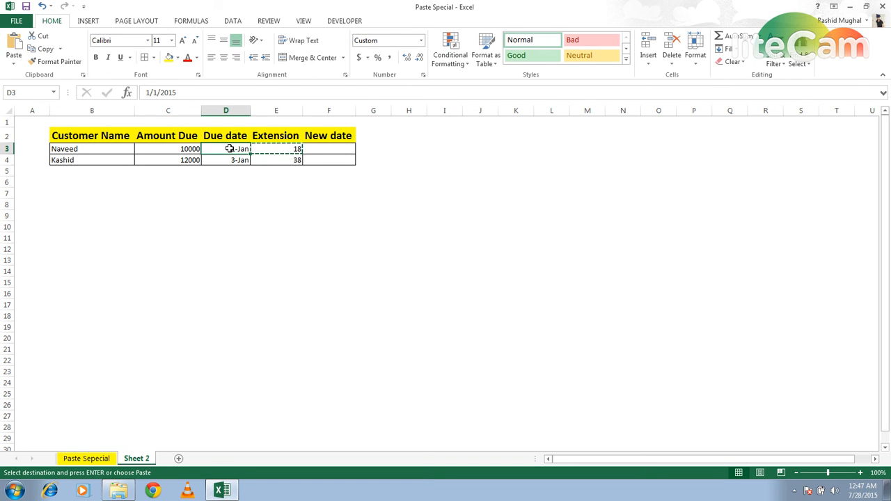
right_click(231, 150)
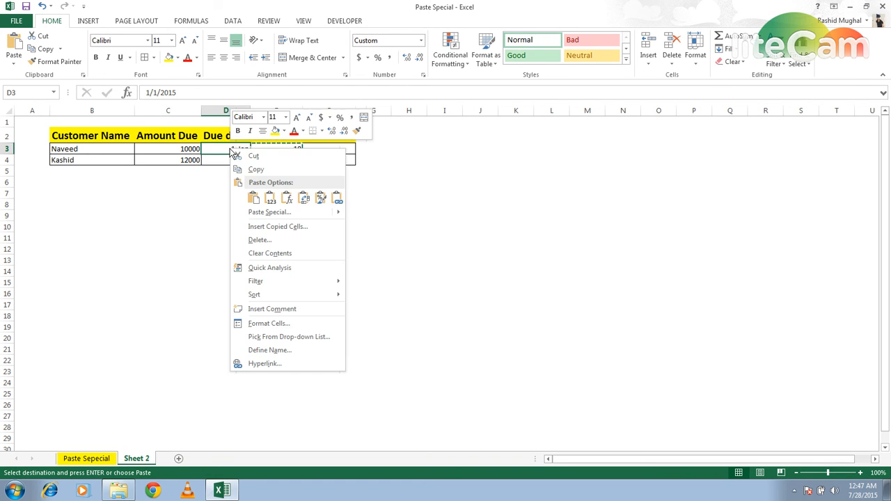
click(269, 212)
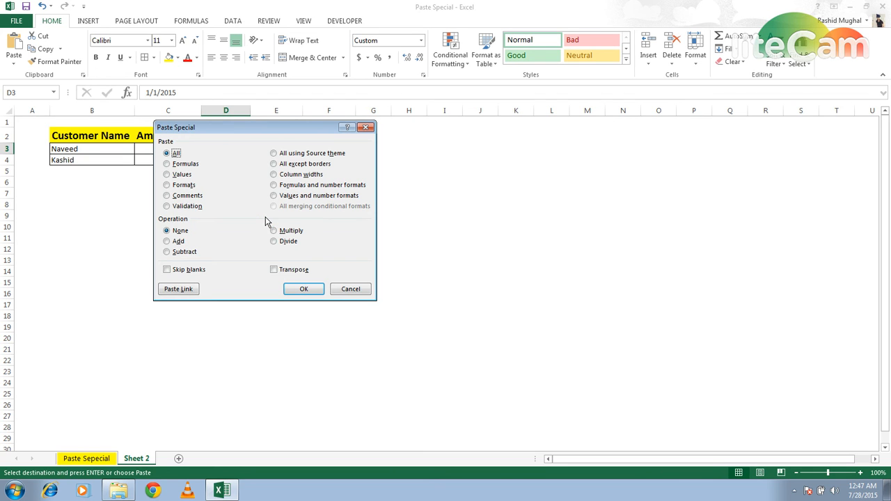
click(168, 175)
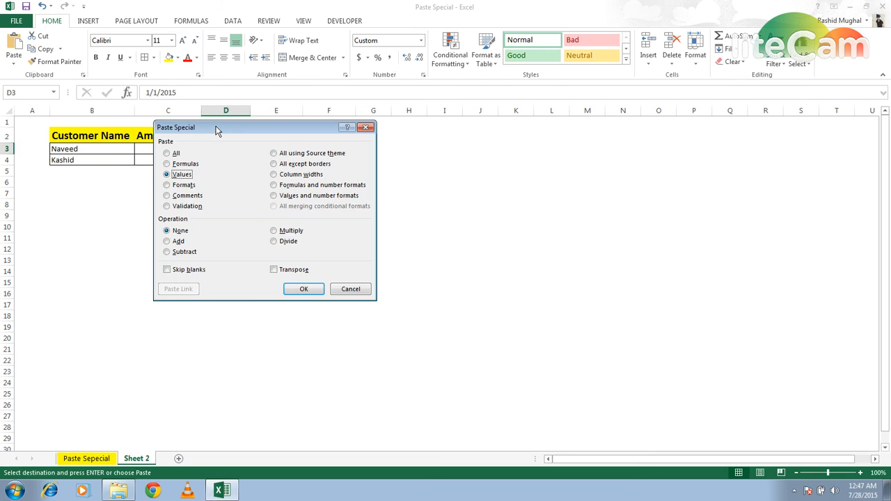
drag(215, 131, 240, 266)
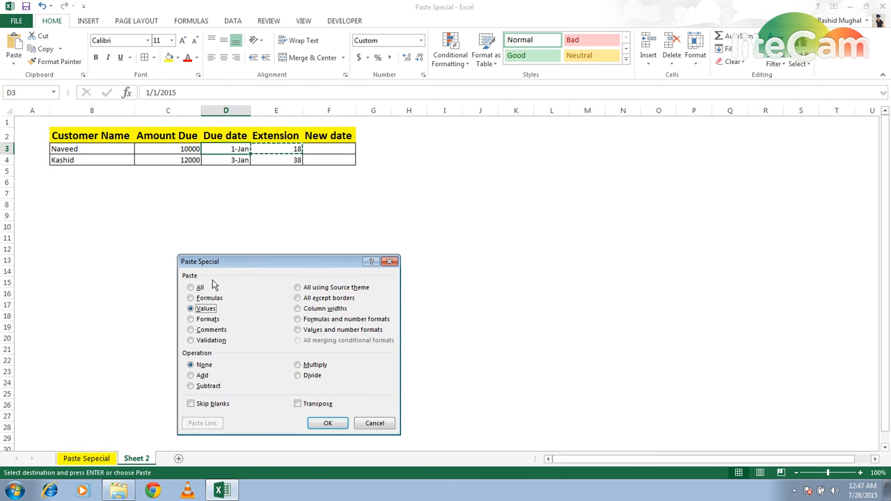
click(192, 377)
click(325, 423)
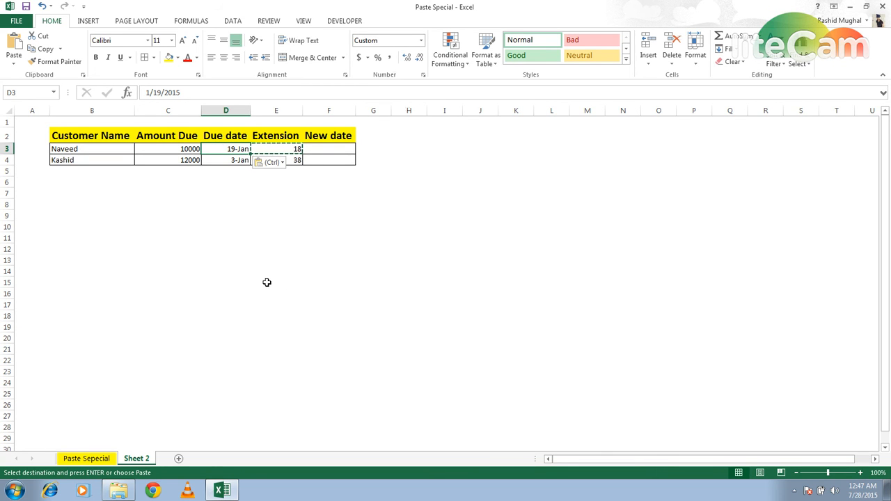
Enter the formula =D3 in the first customer's New date cell F3
key(Right)
key(Right)
key(Left)
key(Left)
key(Right)
key(Right)
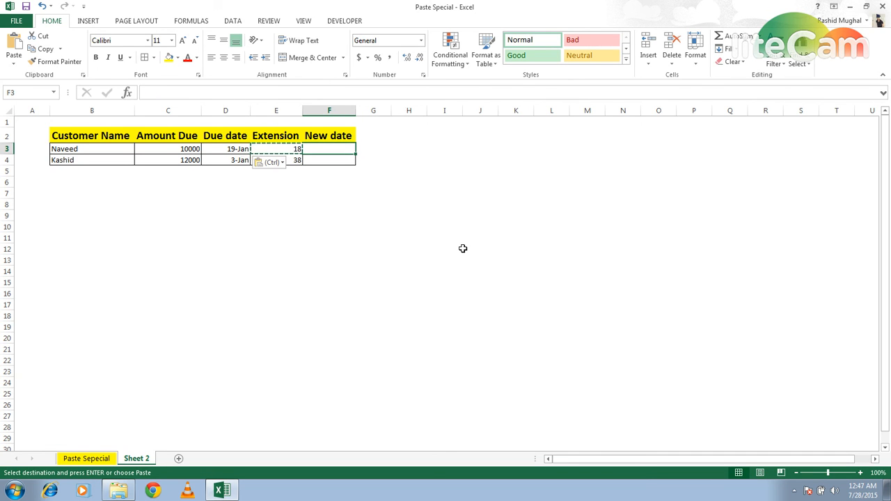
text(=)
key(Left)
key(Left)
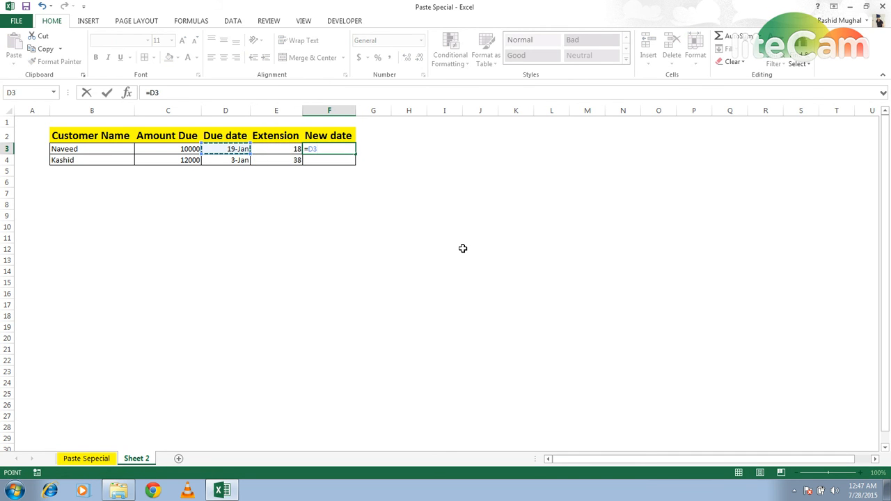
key(Return)
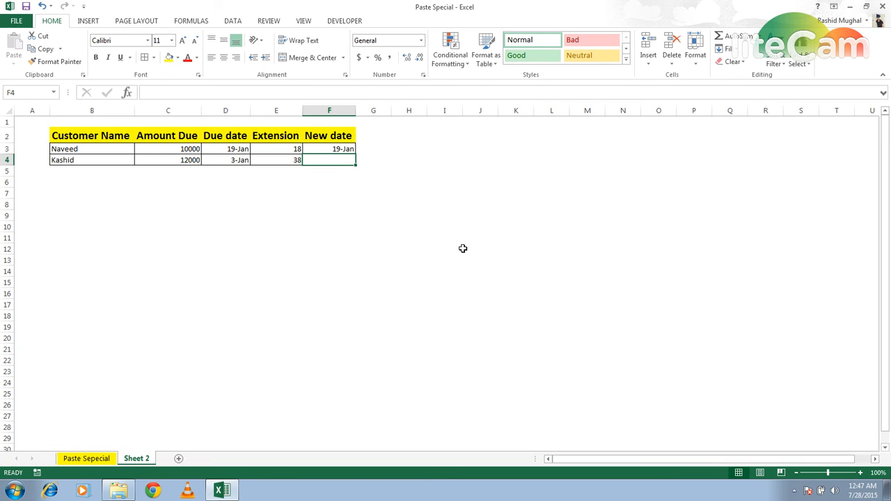
Copy the second customer's extension value from E4
key(Left)
key(Left)
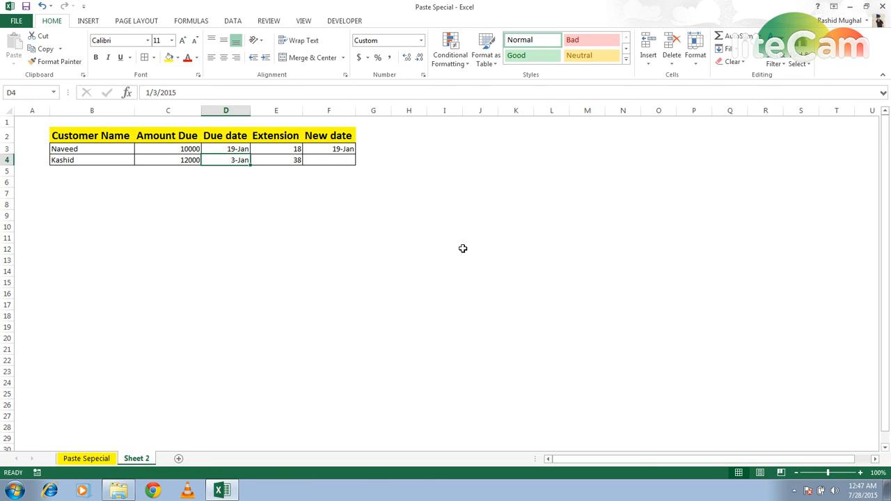
key(Right)
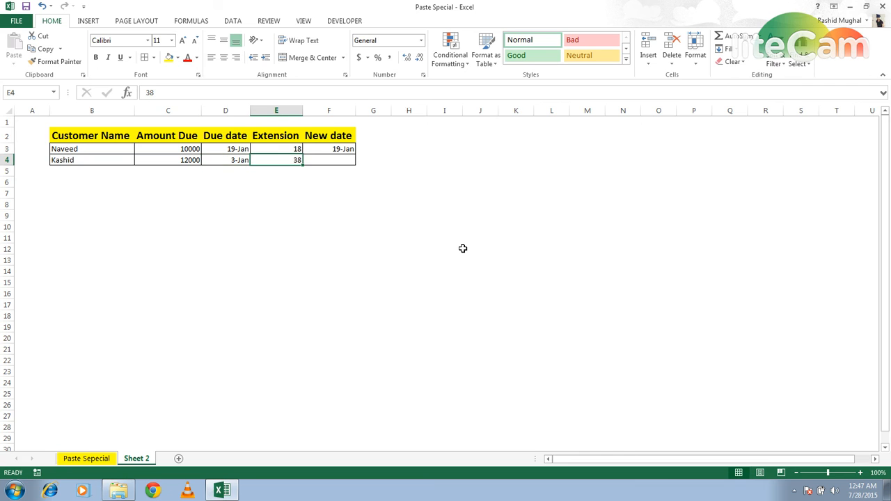
key(ctrl+c)
Add the copied extension to the due date in D4 using Paste Special with Values and the Add operation
key(Left)
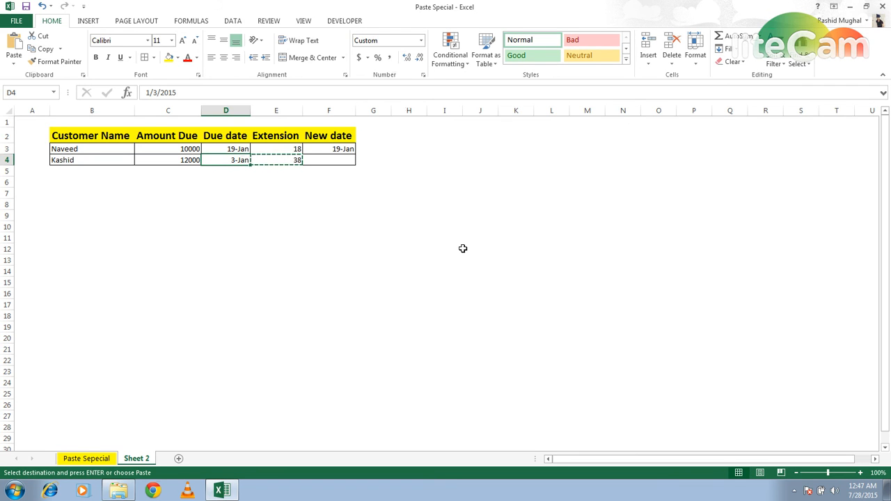
right_click(234, 161)
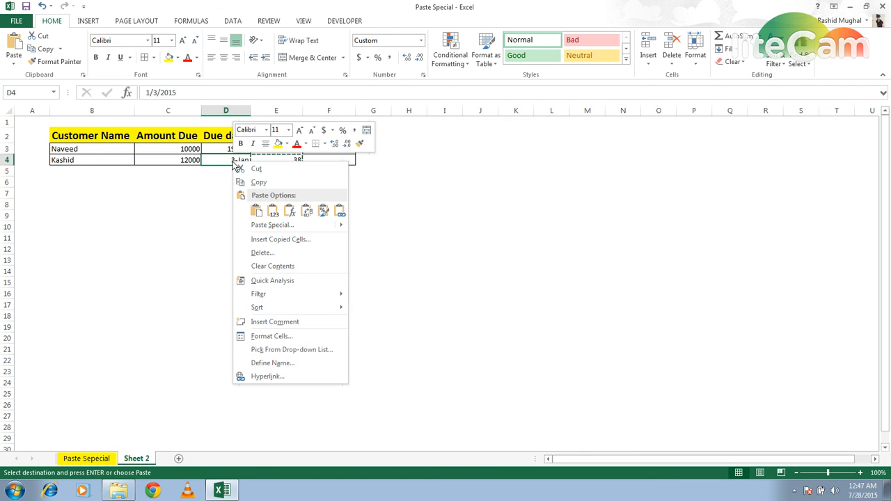
click(273, 225)
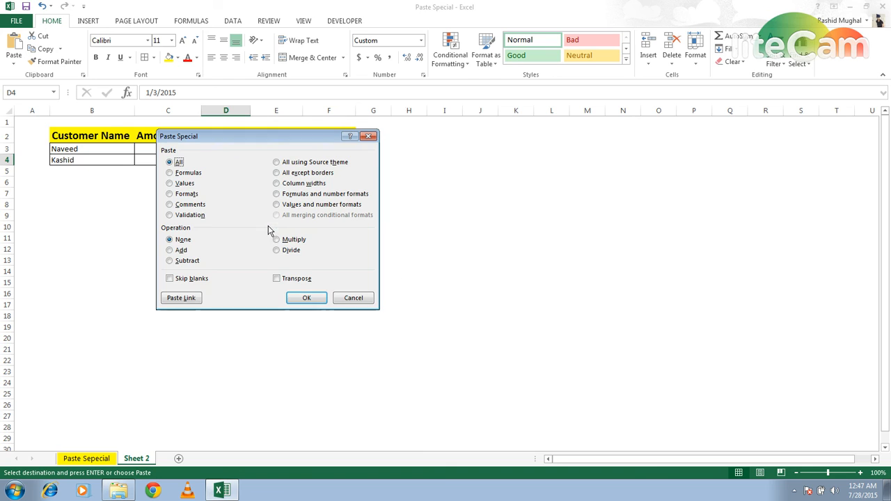
click(170, 186)
click(171, 252)
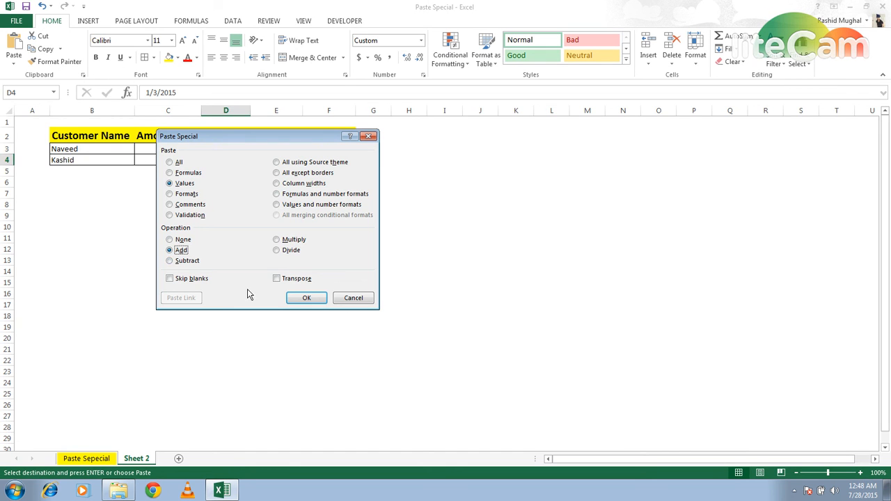
click(307, 298)
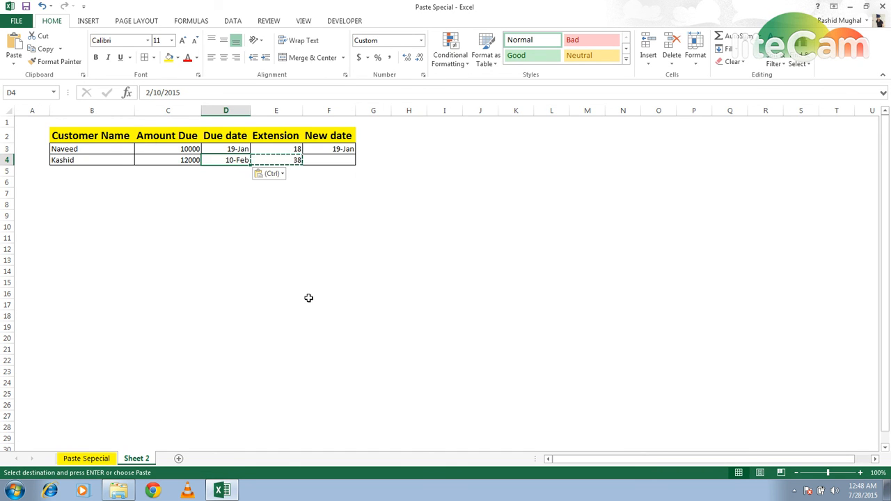
Check the second customer's due date in D4 and the neighbouring cells in row 4
click(347, 237)
key(Up)
key(Up)
key(Up)
key(Up)
key(Up)
key(Up)
key(Up)
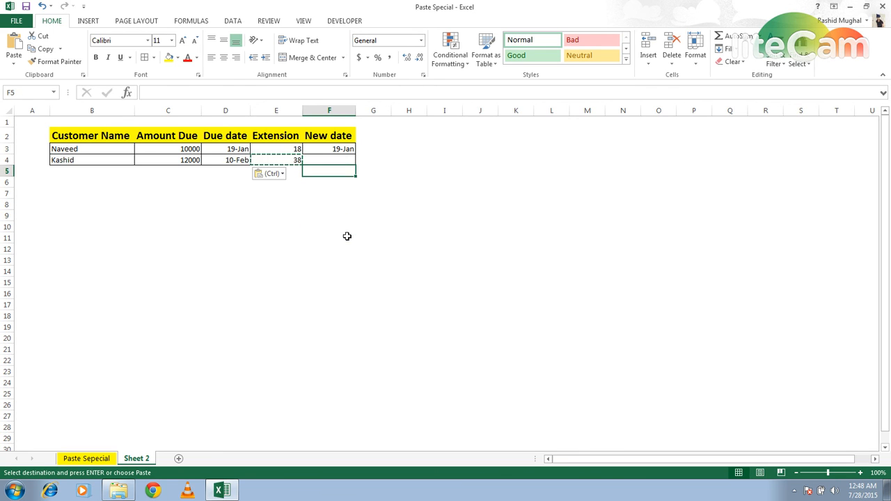
key(Left)
key(Left)
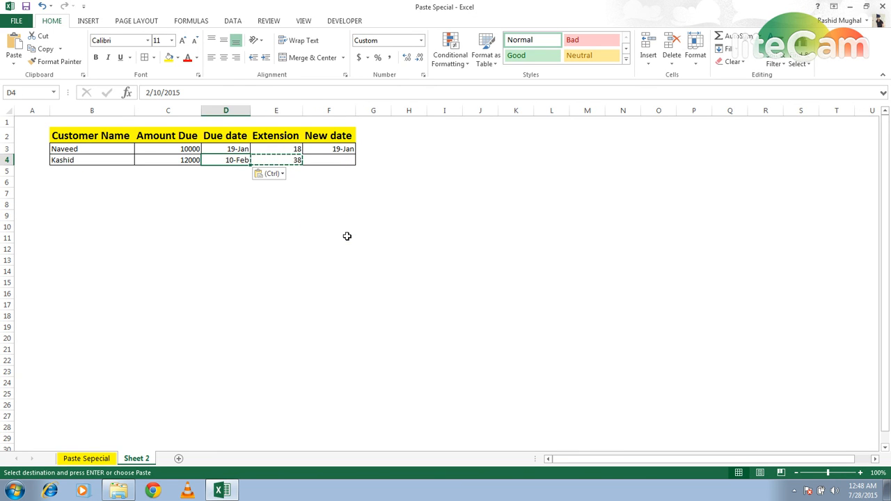
key(Right)
key(Right)
key(Right)
key(Right)
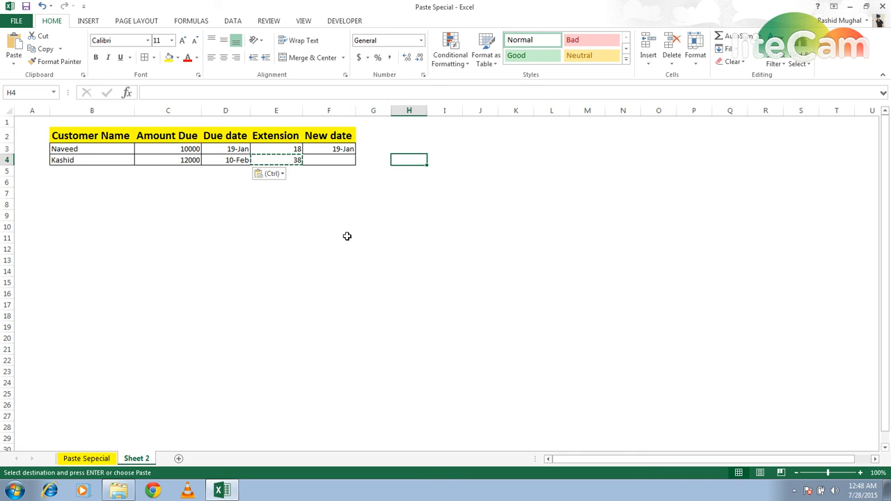
right_click(318, 160)
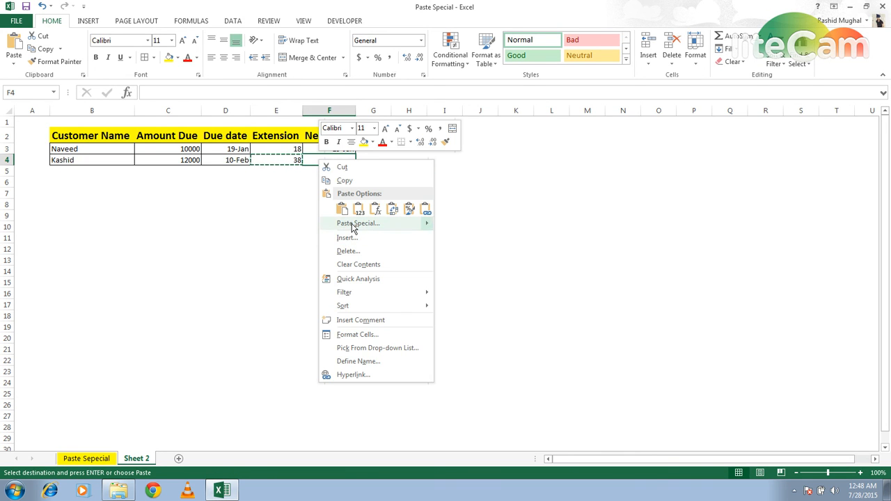
click(352, 225)
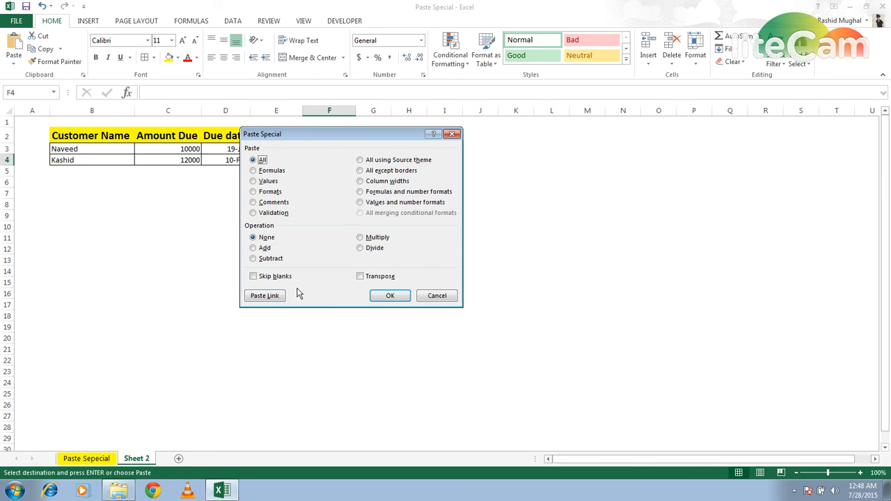
click(431, 296)
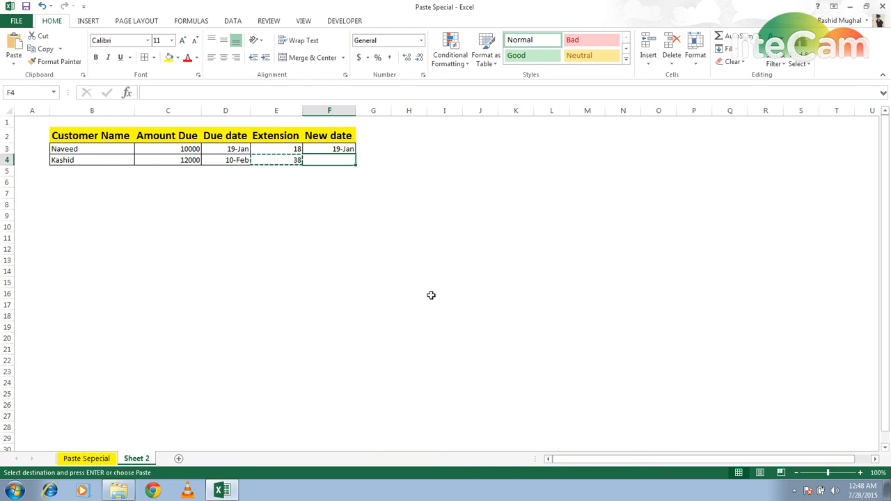
Enter 12 in E8, 10 in E9 and 12 in E12 below the customer table, leaving E10 and E11 blank
click(332, 237)
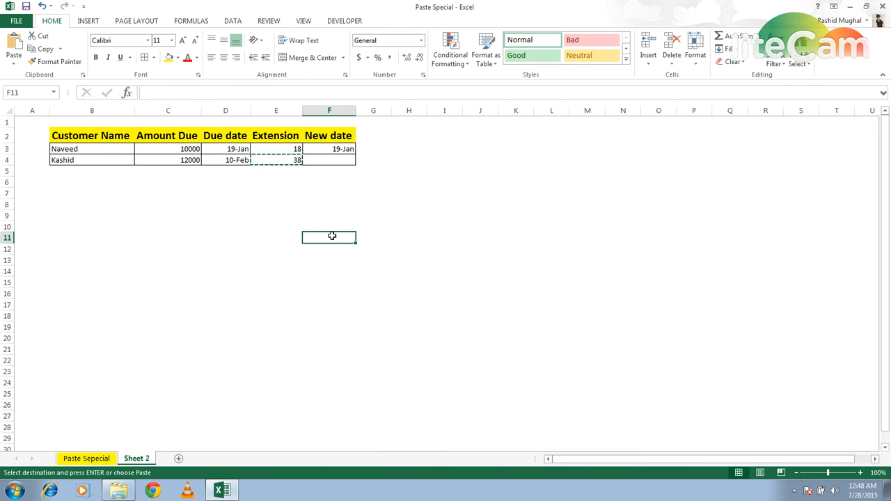
key(Left)
key(Left)
key(Up)
key(Up)
key(Right)
key(Up)
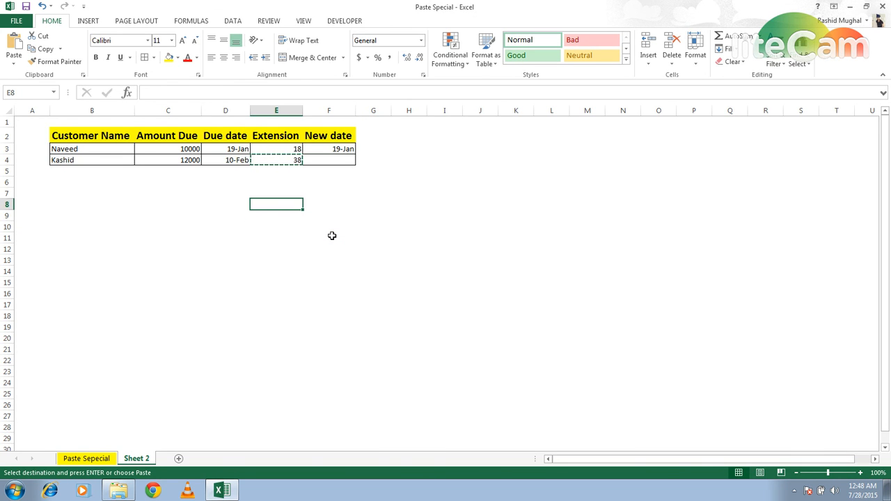
text(12)
key(Return)
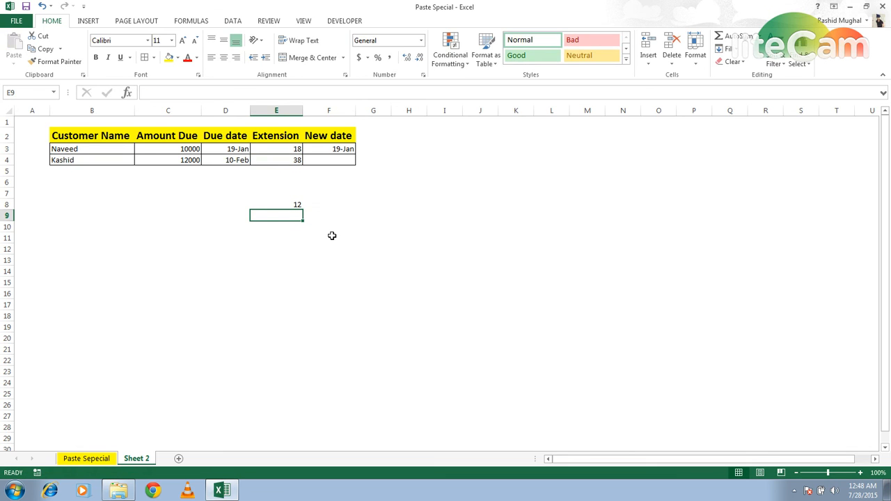
text(10)
key(Return)
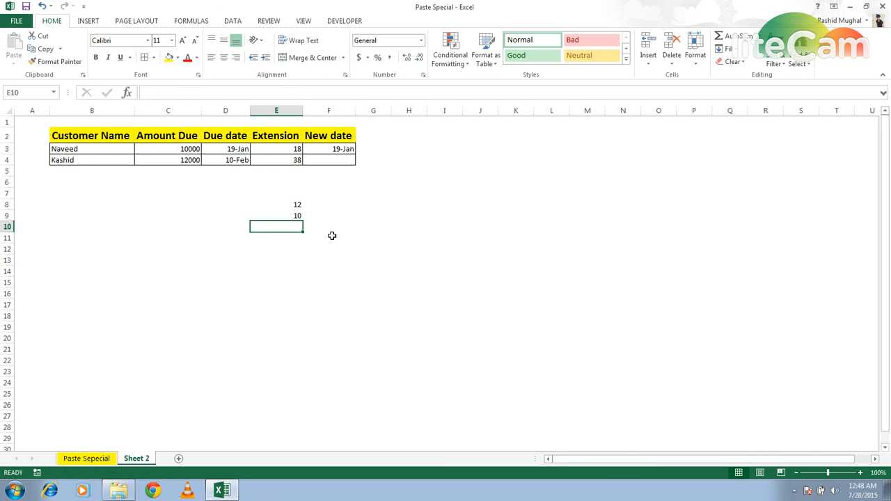
key(Down)
key(Down)
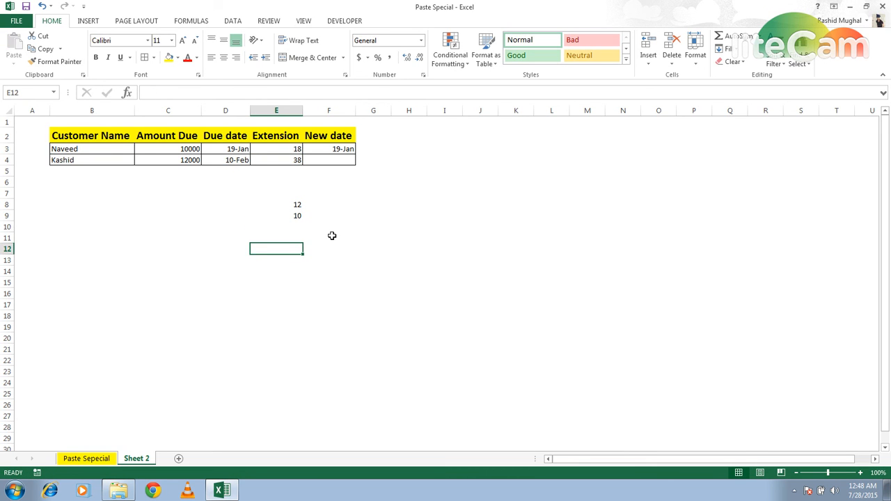
text(12)
key(Tab)
Enter 12 in F10 and 7 in F11, beside the blank cells of the first number column
key(Up)
key(Up)
key(Up)
key(Up)
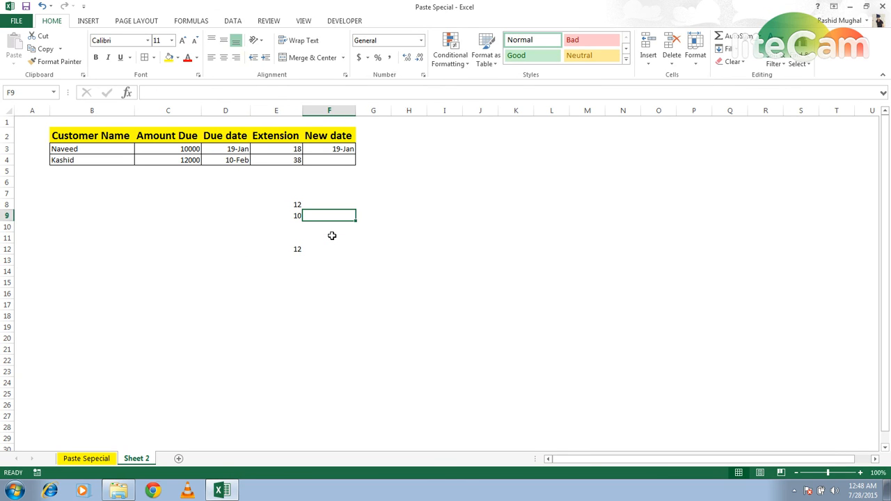
key(Down)
key(Down)
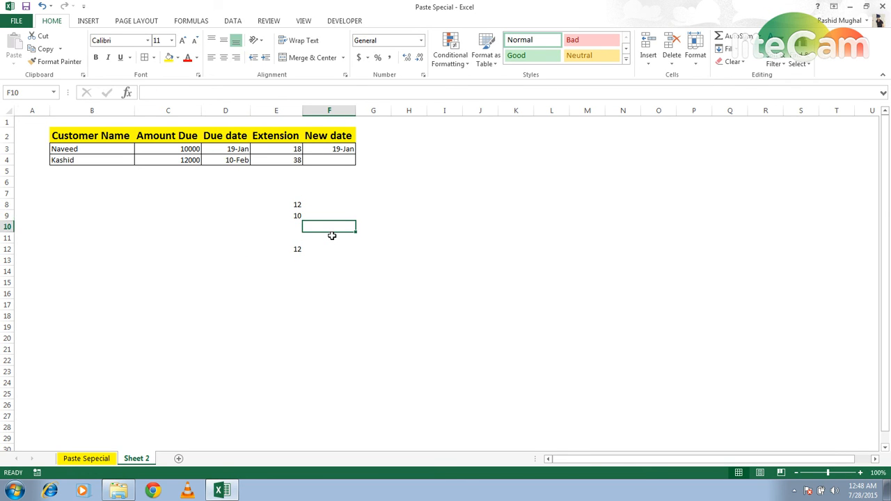
text(12)
key(Return)
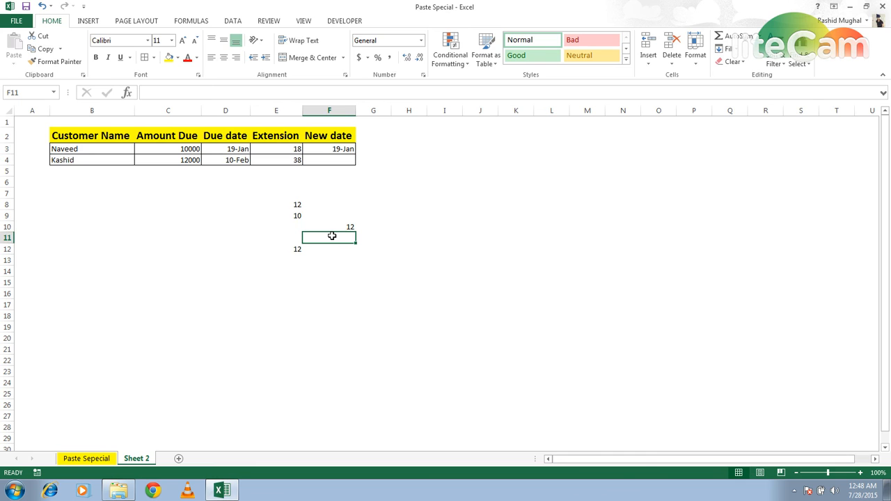
text(7)
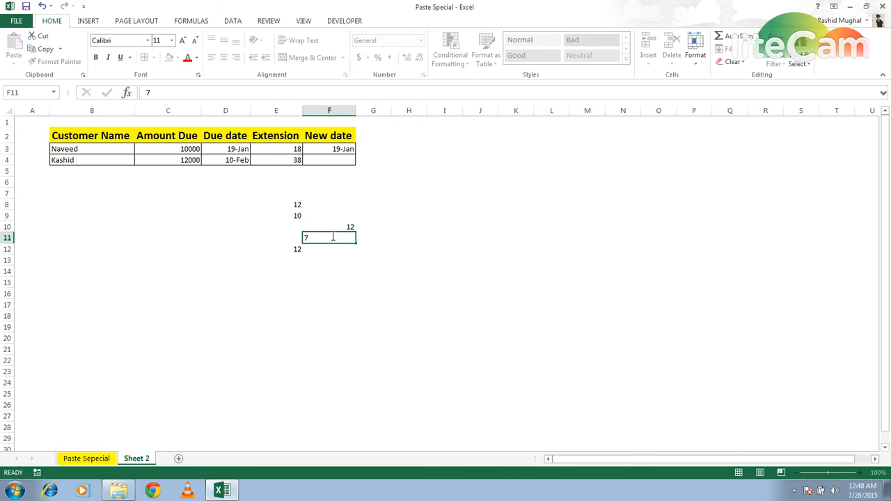
key(Tab)
Copy the range F8:F12, including its blank cells
key(Left)
key(Up)
key(Up)
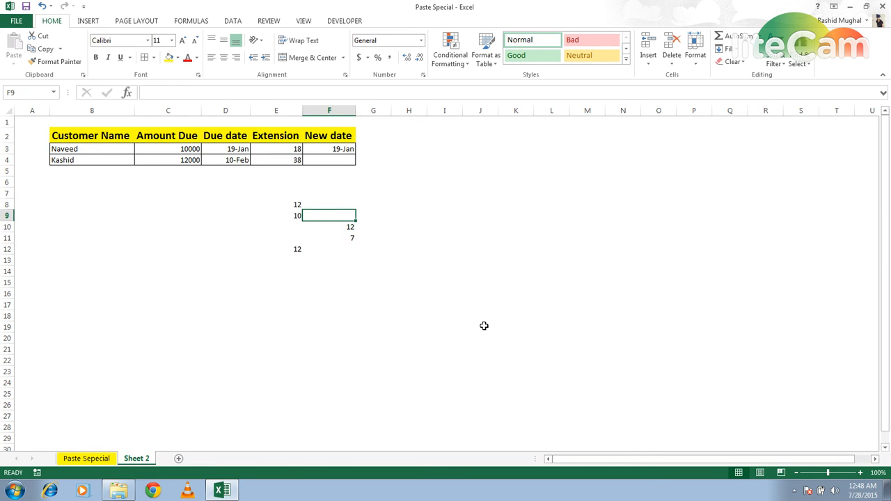
key(Up)
key(shift+Down)
key(shift+Down)
key(shift+Down)
key(shift+Down)
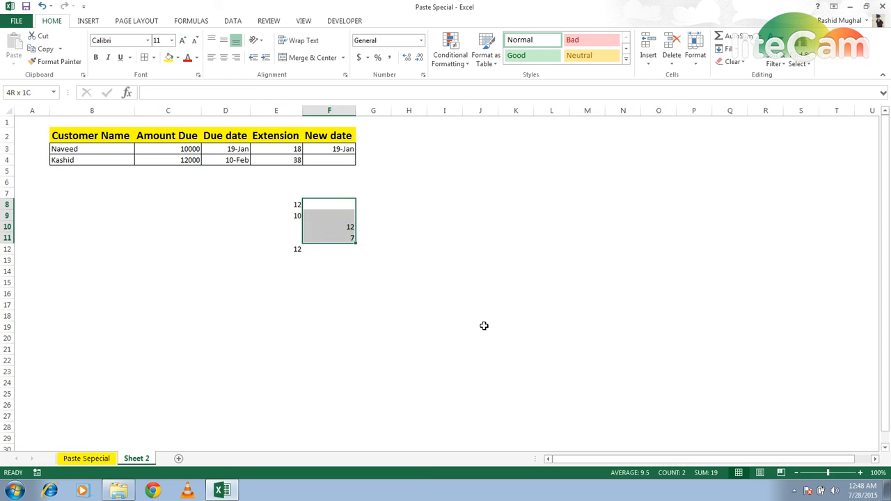
key(ctrl+c)
Paste the copied range normally over E8:F12 and undo the paste
key(shift+Left)
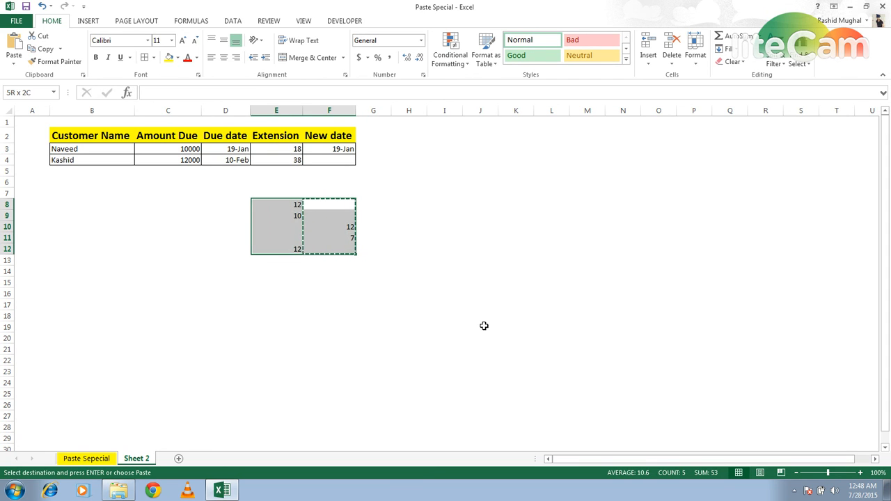
key(Return)
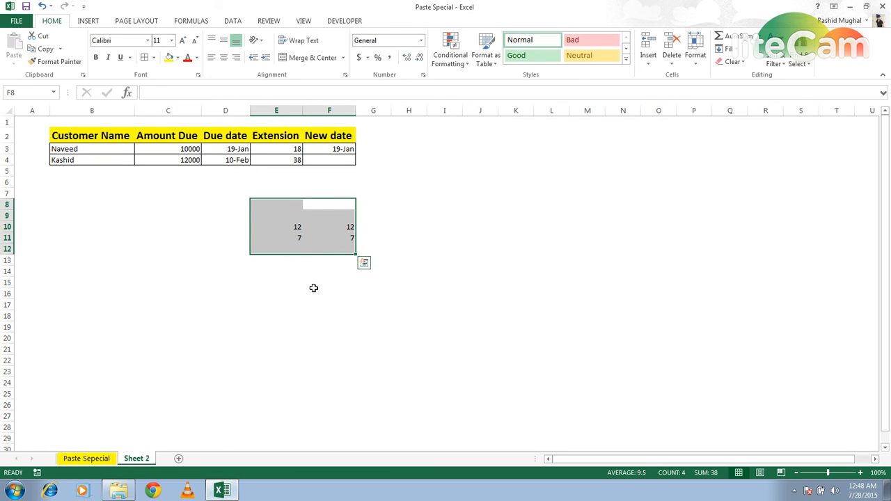
key(ctrl+z)
Compare the filled and blank cells of the copied range F8:F12 with those in E8:E12
key(Down)
key(Down)
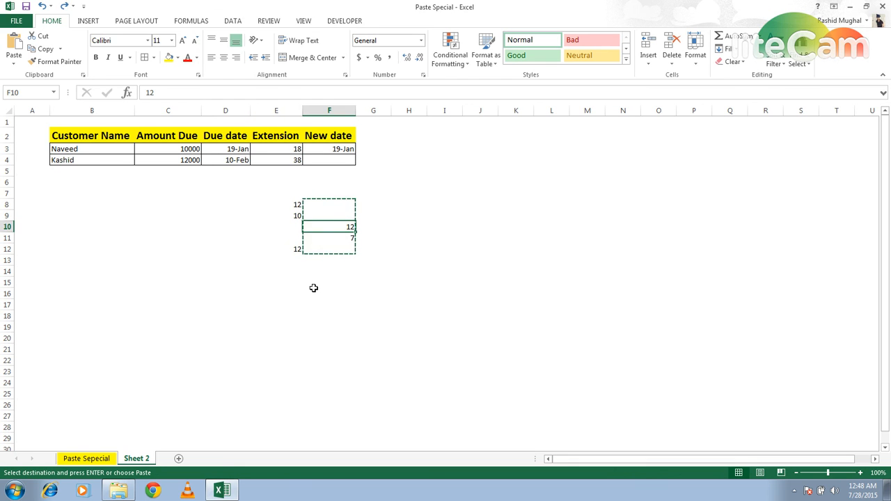
key(Down)
key(Up)
key(Left)
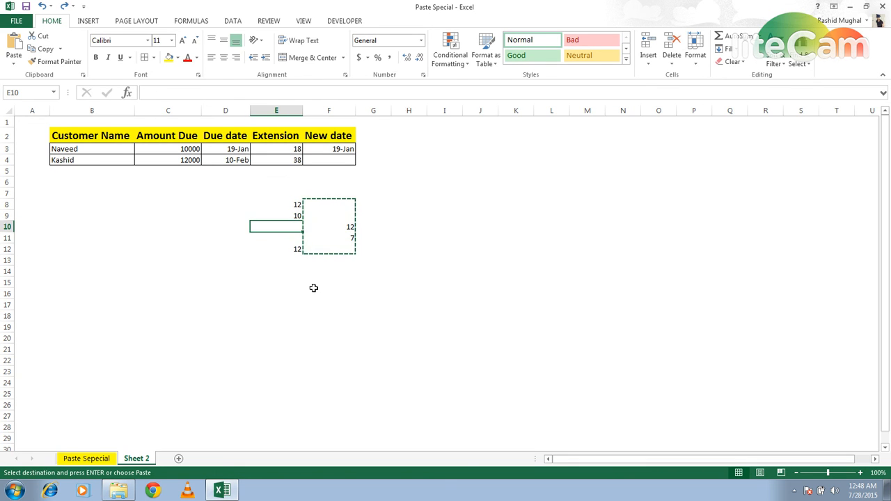
key(Down)
key(Up)
key(Right)
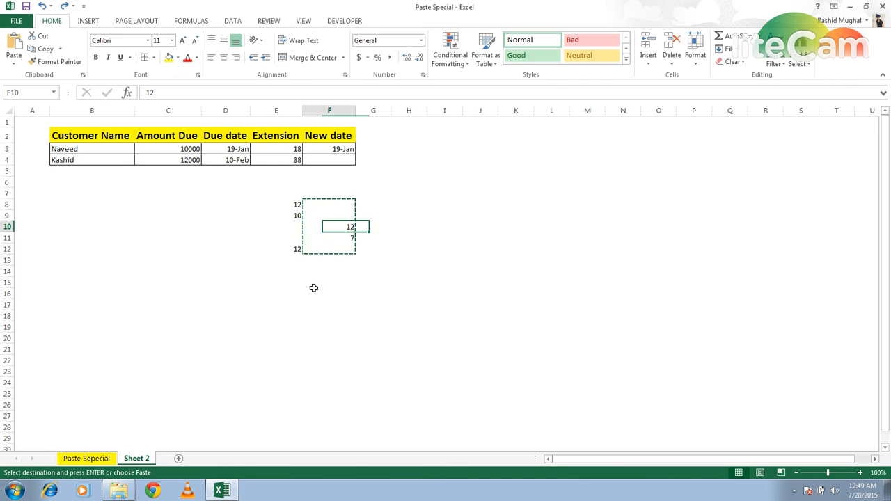
key(Left)
key(Right)
key(Up)
key(Up)
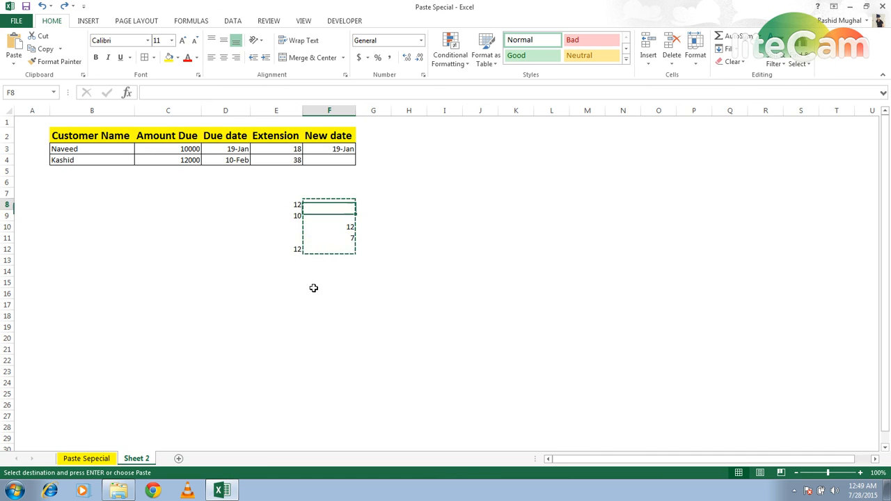
key(shift+Down)
key(shift+Down)
key(shift+Down)
key(shift+Down)
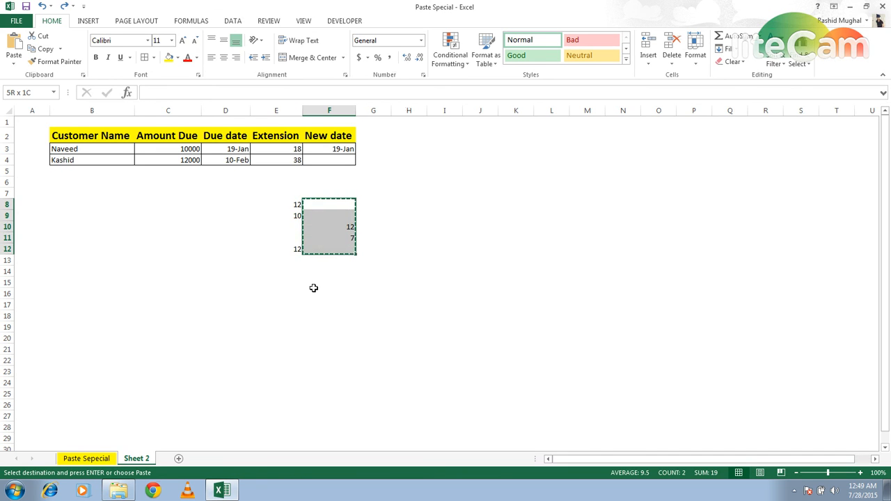
Paste the copied range onto E8:E12 using Paste Special with Skip blanks enabled
key(Left)
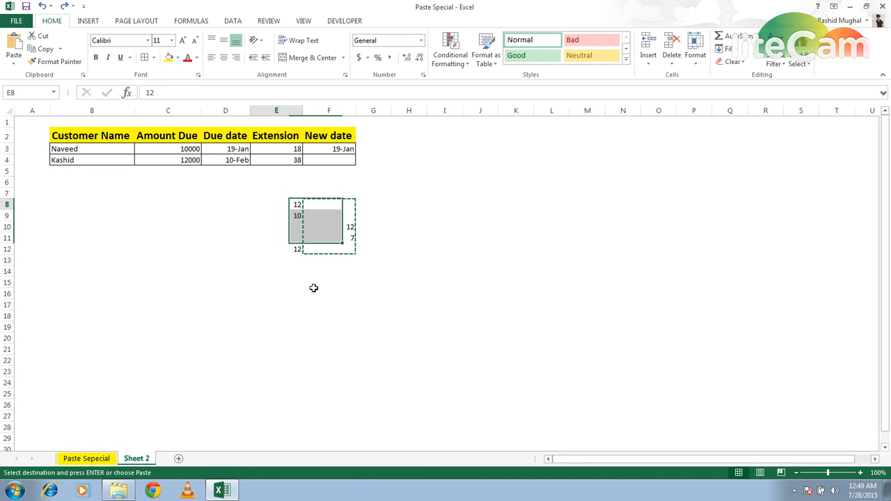
key(shift+Down)
key(shift+Down)
key(shift+Down)
key(shift+Down)
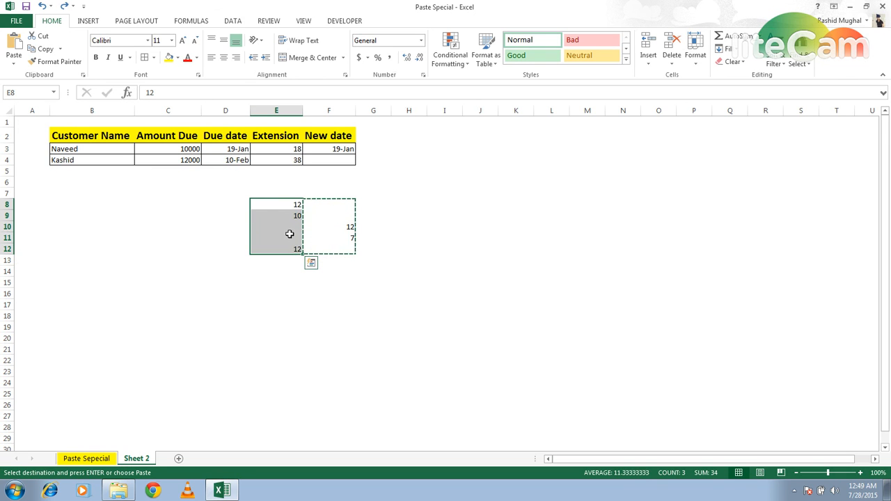
right_click(268, 209)
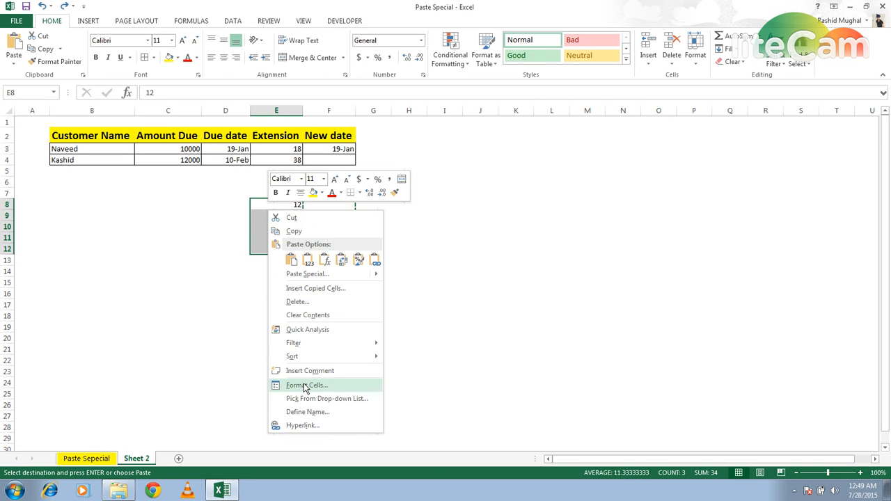
click(308, 275)
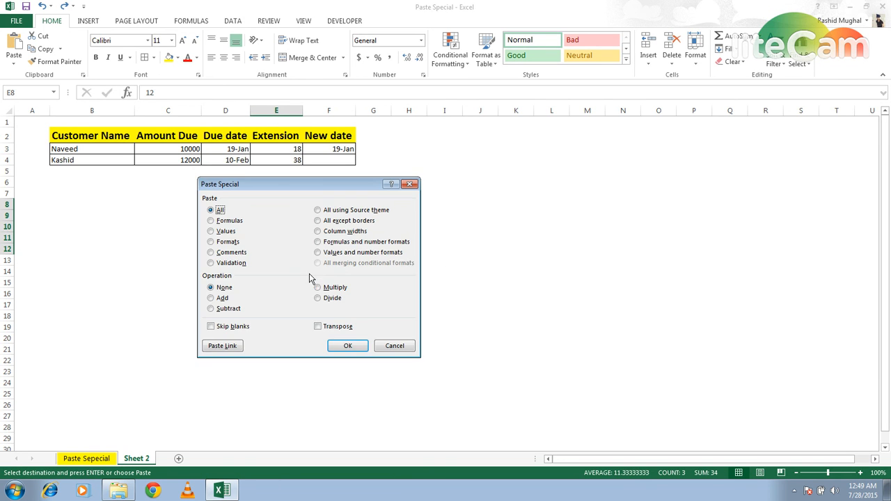
click(225, 328)
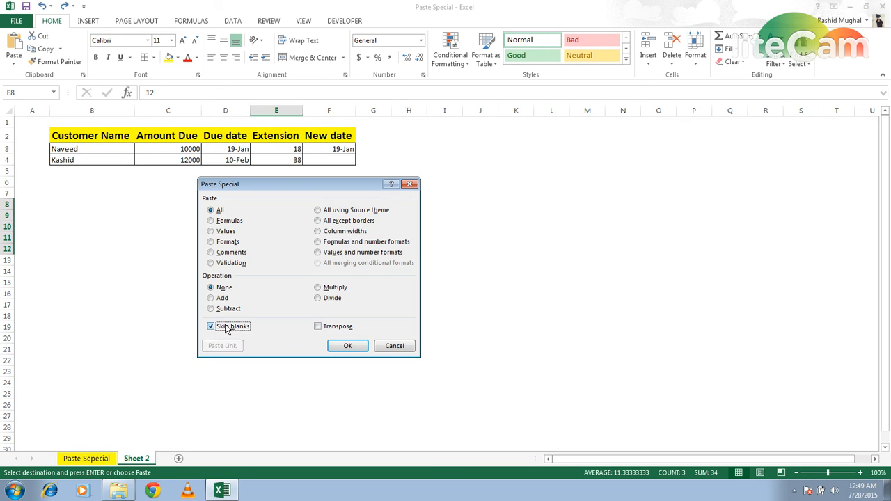
click(343, 346)
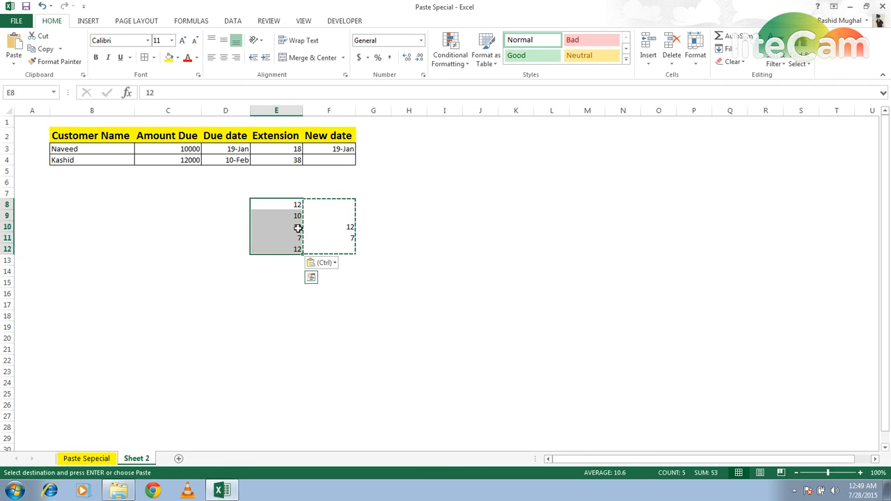
click(394, 209)
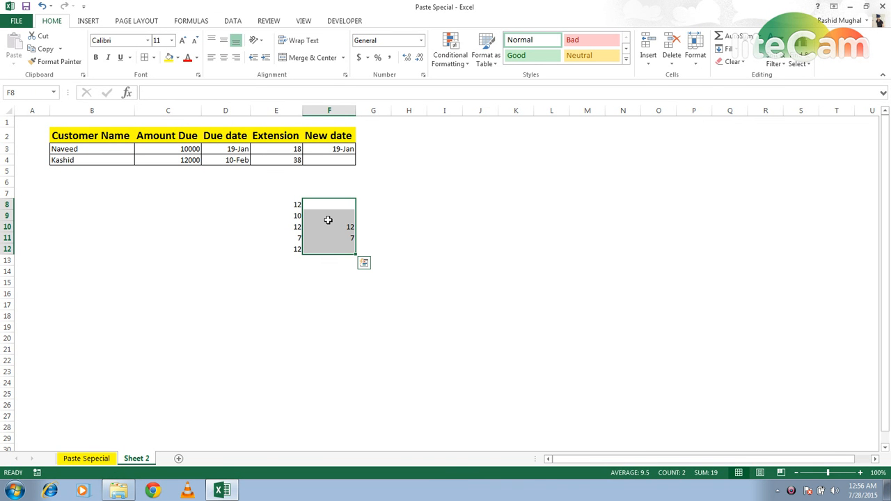
Copy E8, review the Paste Special options for the range F8:F12, and close the dialog without pasting
right_click(328, 220)
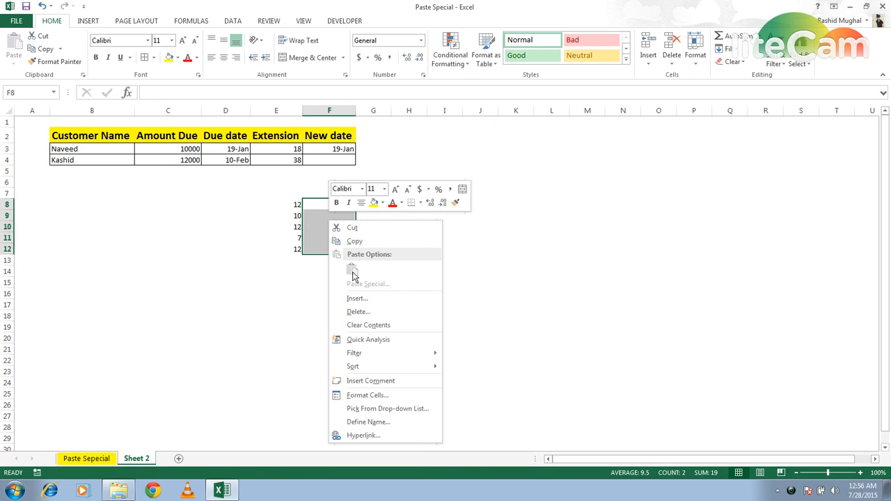
click(324, 291)
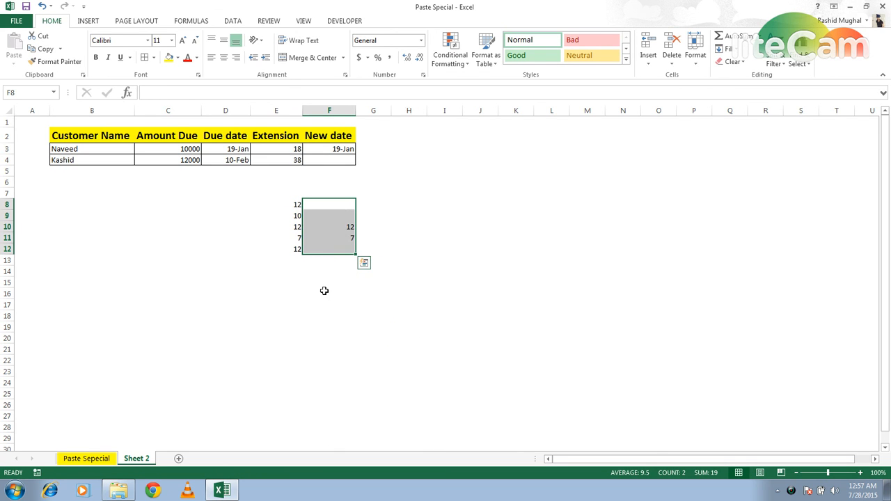
key(Left)
key(ctrl+c)
key(Down)
key(Right)
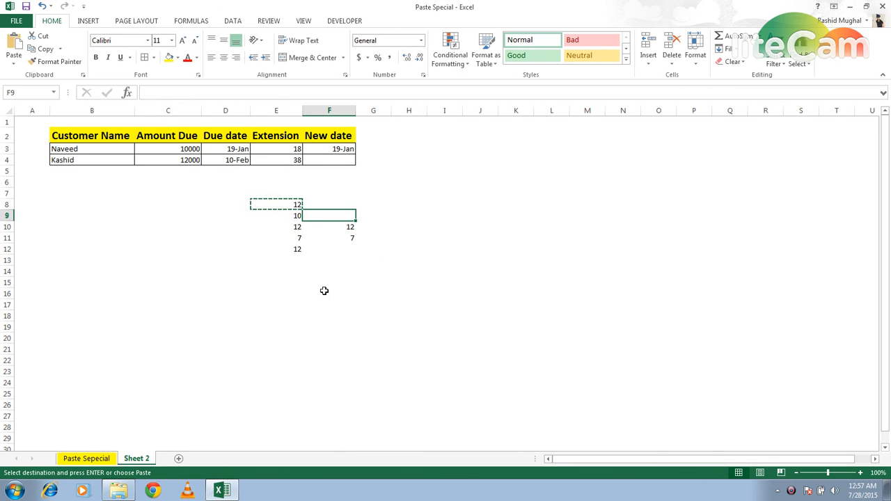
key(Up)
key(shift+Down)
key(shift+Down)
key(shift+Down)
key(shift+Down)
right_click(324, 205)
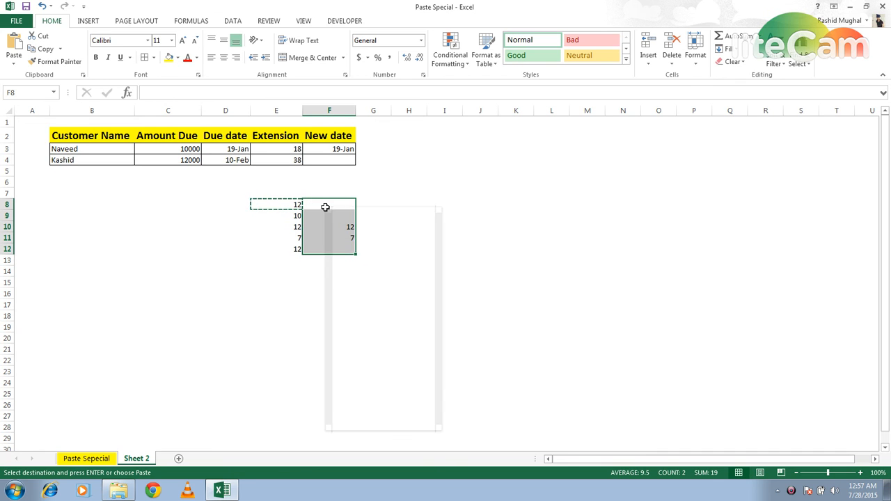
click(361, 273)
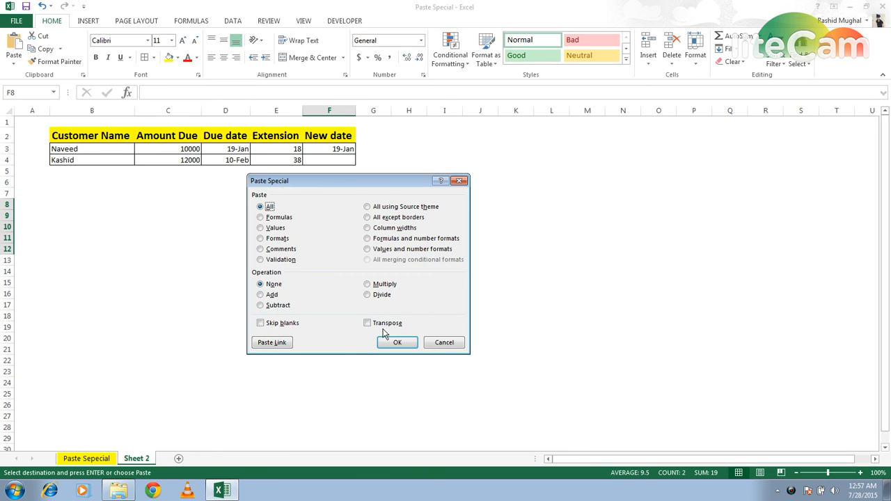
click(443, 343)
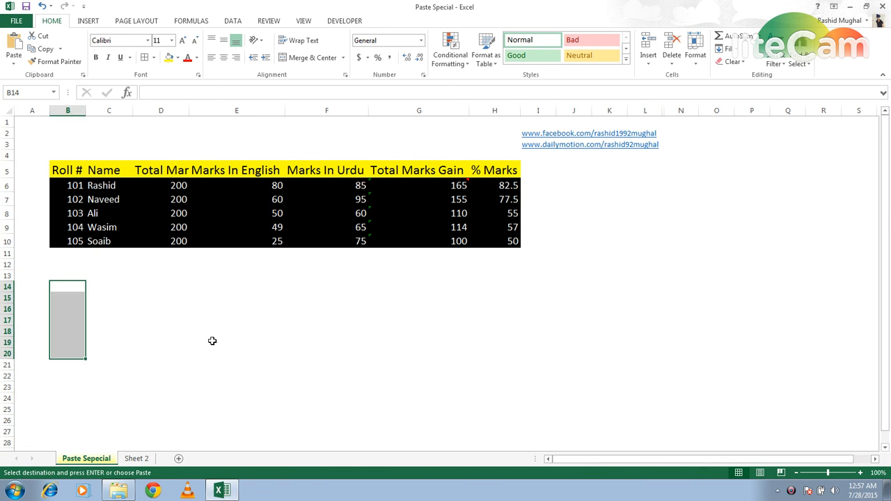
Select the empty cell E19 below the marks table on the Paste Sepecial sheet
click(212, 341)
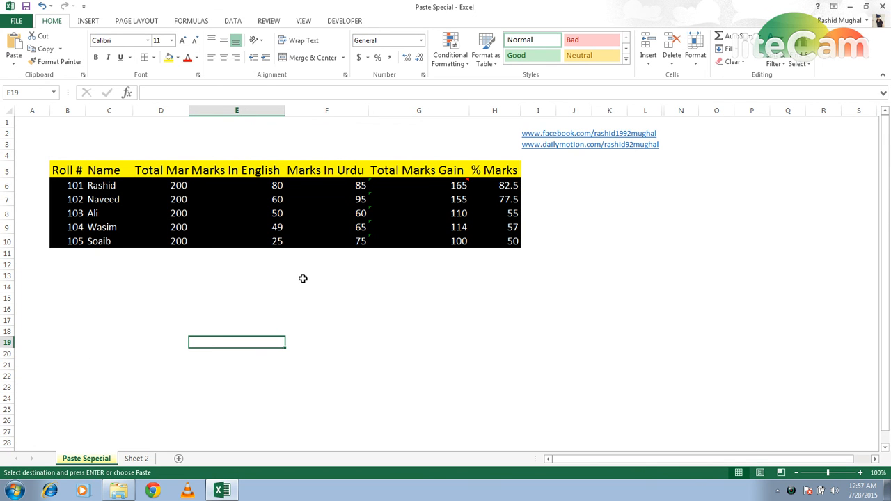